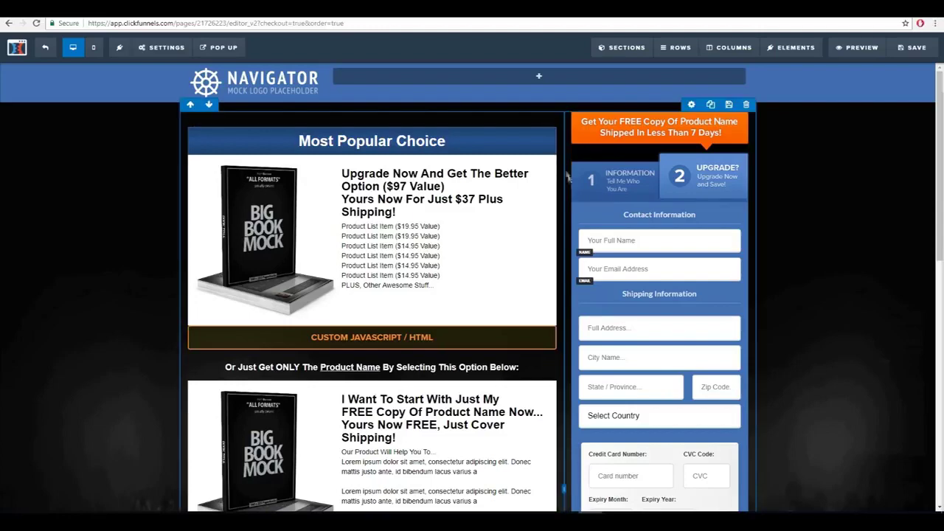
Scroll through the order page in the editor before heading back to the dashboard.
{"action": "scroll", "coordinate": [572, 233], "scroll_direction": "down", "scroll_amount": 2}
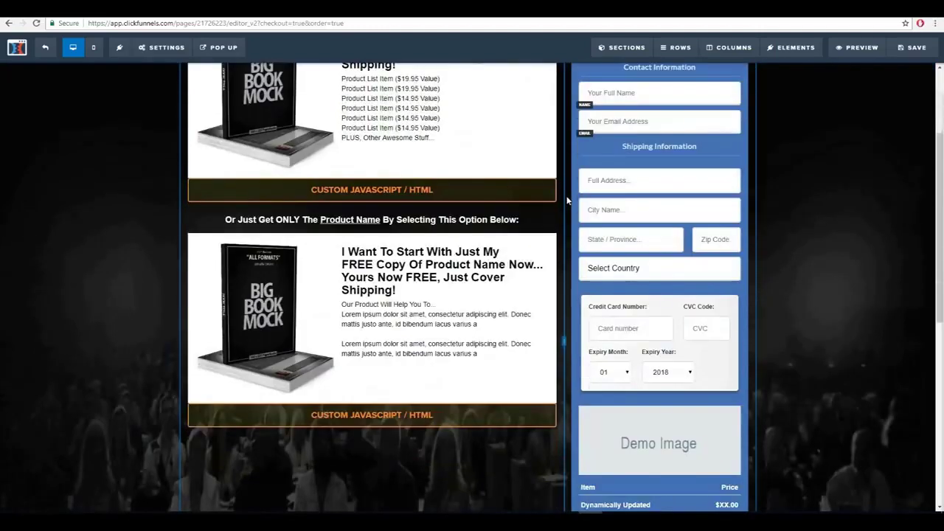
{"action": "scroll", "coordinate": [608, 177], "scroll_direction": "up", "scroll_amount": 1}
{"action": "scroll", "coordinate": [599, 192], "scroll_direction": "down", "scroll_amount": 6}
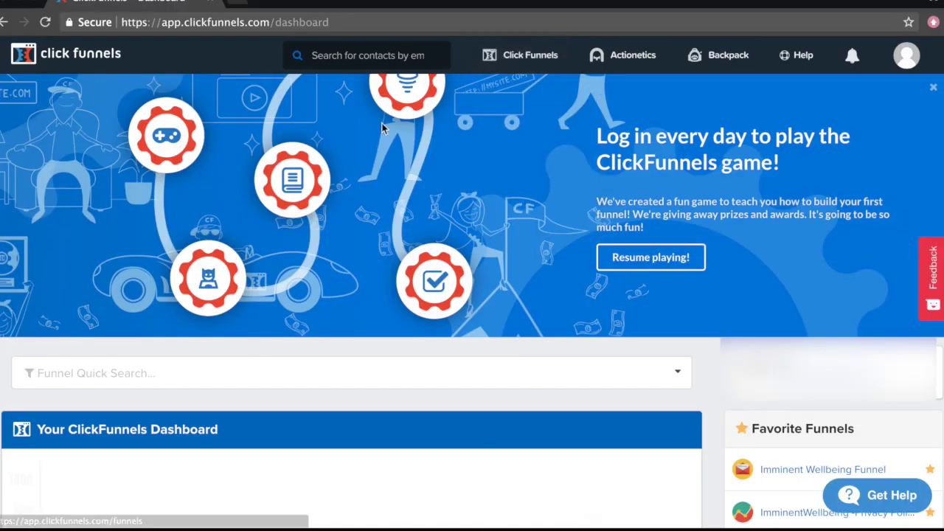
Start a new funnel from Build Funnel using the Cookbook Builder Process.
{"action": "mouse_move", "coordinate": [507, 58]}
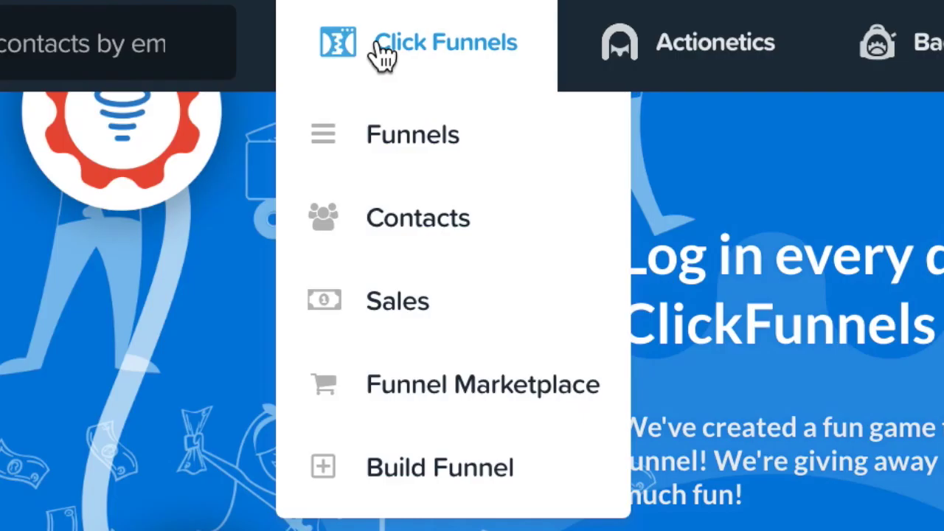
{"action": "left_click", "coordinate": [422, 472]}
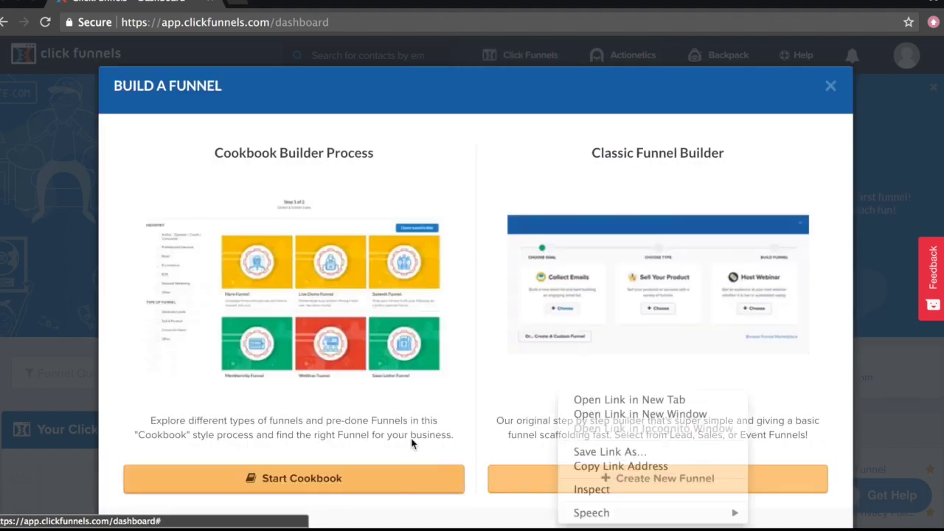
{"action": "left_click", "coordinate": [240, 482]}
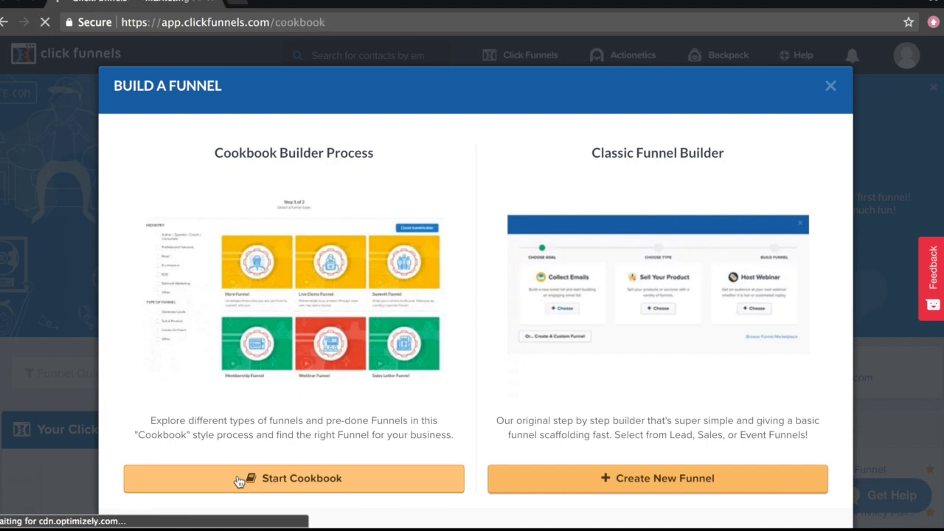
Browse the Cookbook funnel cards and filter Type of Funnel to Generate Leads.
{"action": "scroll", "coordinate": [238, 231], "scroll_direction": "down", "scroll_amount": 2}
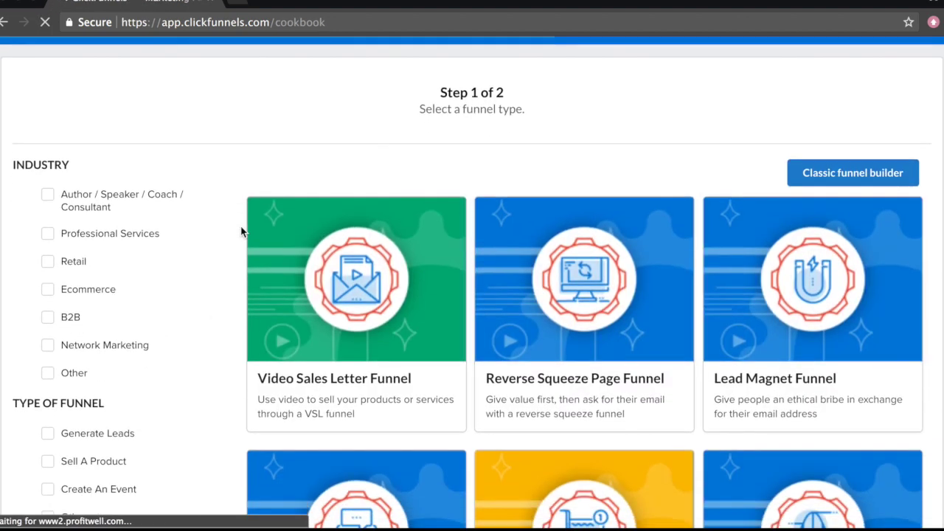
{"action": "scroll", "coordinate": [240, 310], "scroll_direction": "down", "scroll_amount": 1}
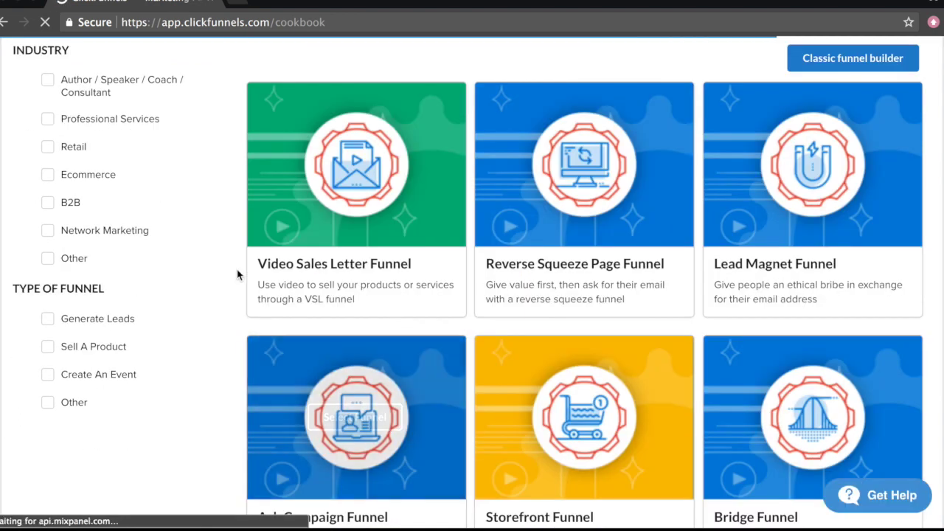
{"action": "scroll", "coordinate": [237, 275], "scroll_direction": "down", "scroll_amount": 1}
{"action": "scroll", "coordinate": [238, 275], "scroll_direction": "up", "scroll_amount": 3}
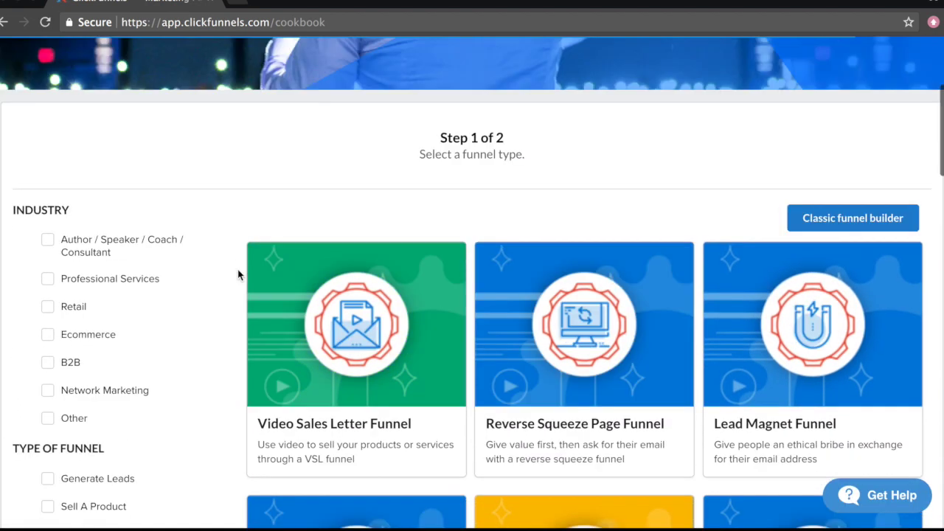
{"action": "scroll", "coordinate": [237, 275], "scroll_direction": "down", "scroll_amount": 1}
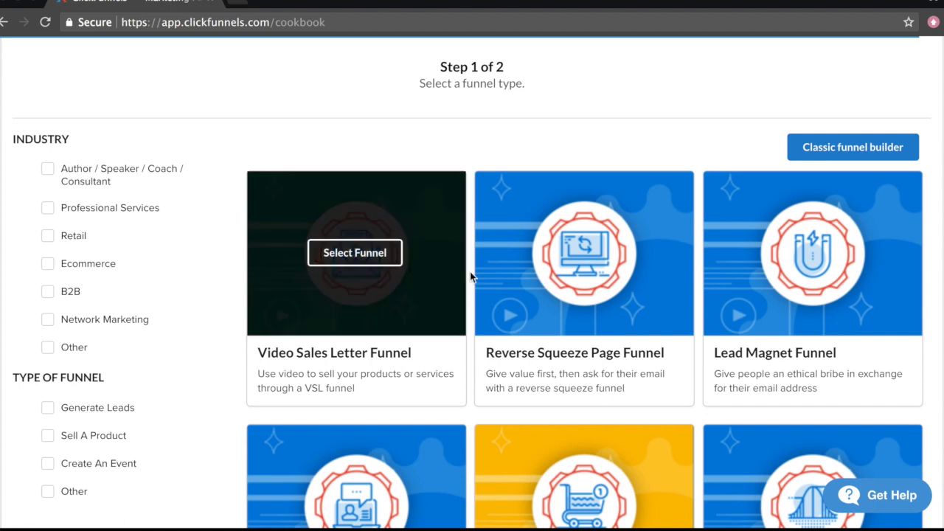
{"action": "scroll", "coordinate": [624, 352], "scroll_direction": "down", "scroll_amount": 1}
{"action": "scroll", "coordinate": [506, 247], "scroll_direction": "down", "scroll_amount": 2}
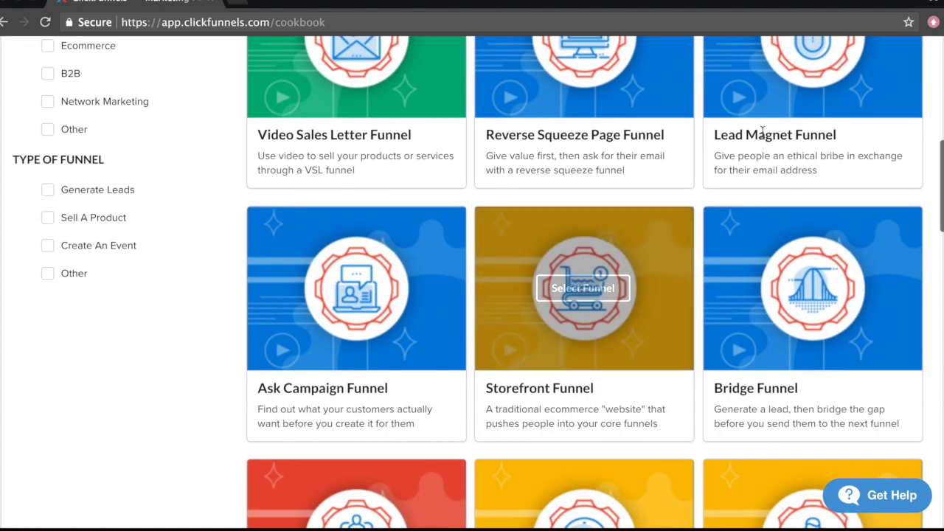
{"action": "scroll", "coordinate": [175, 278], "scroll_direction": "down", "scroll_amount": 9}
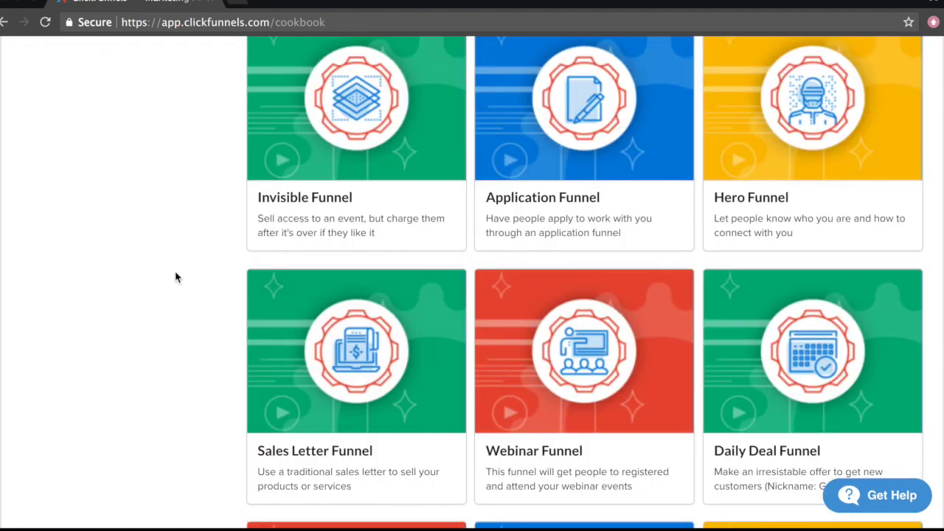
{"action": "scroll", "coordinate": [176, 277], "scroll_direction": "up", "scroll_amount": 10}
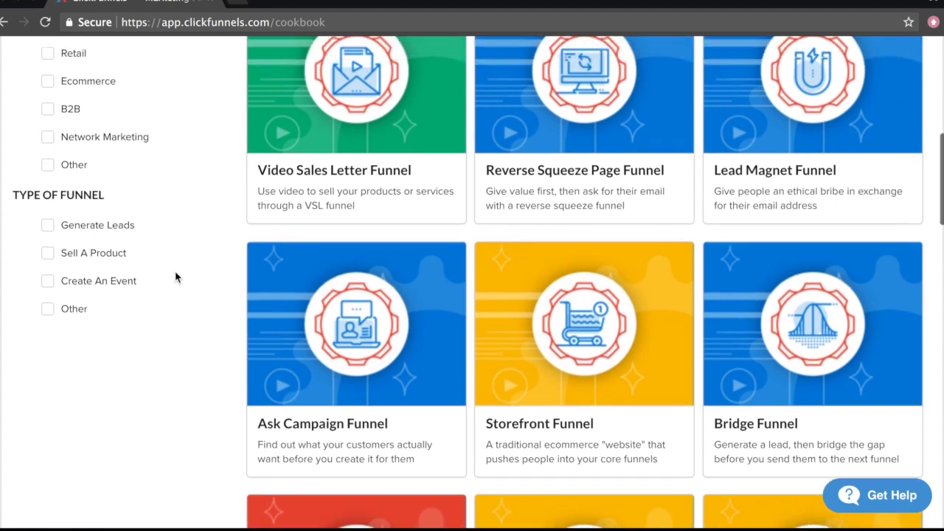
{"action": "scroll", "coordinate": [175, 277], "scroll_direction": "up", "scroll_amount": 4}
{"action": "scroll", "coordinate": [37, 247], "scroll_direction": "down", "scroll_amount": 1}
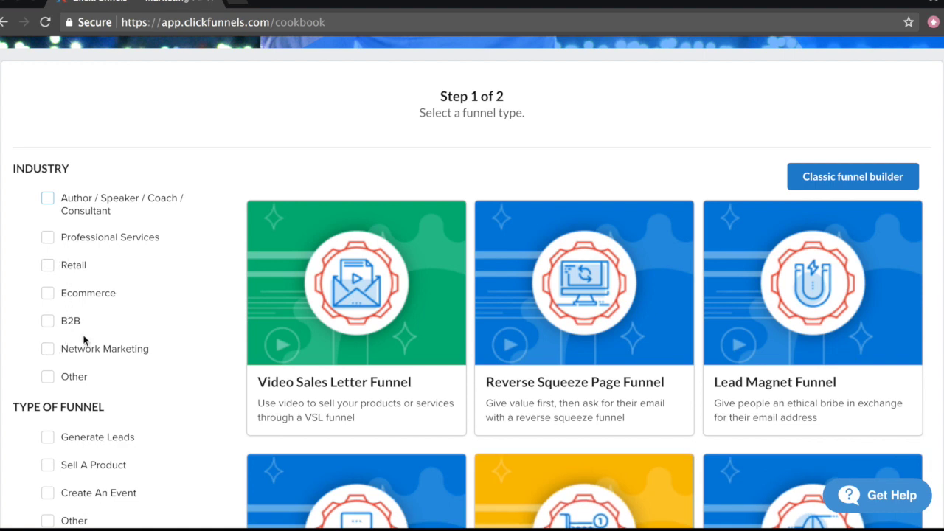
{"action": "scroll", "coordinate": [83, 339], "scroll_direction": "down", "scroll_amount": 3}
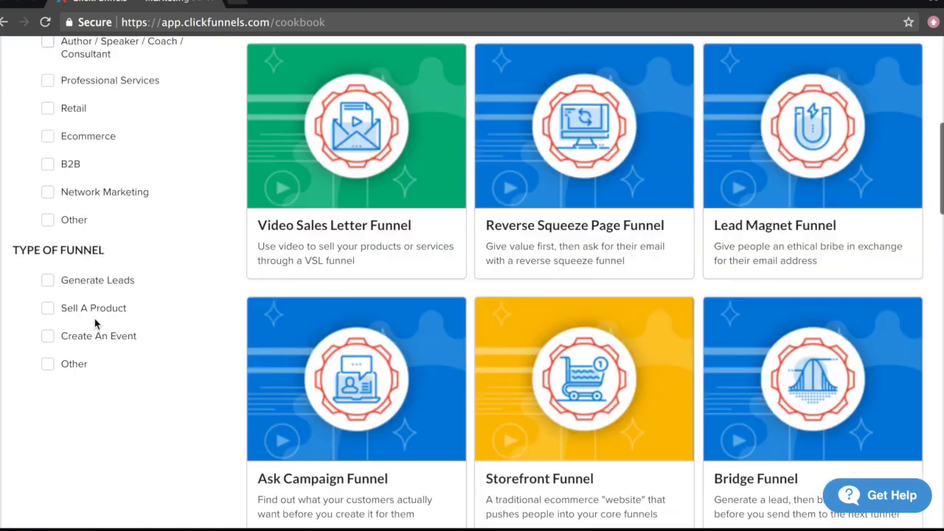
{"action": "left_click", "coordinate": [49, 287]}
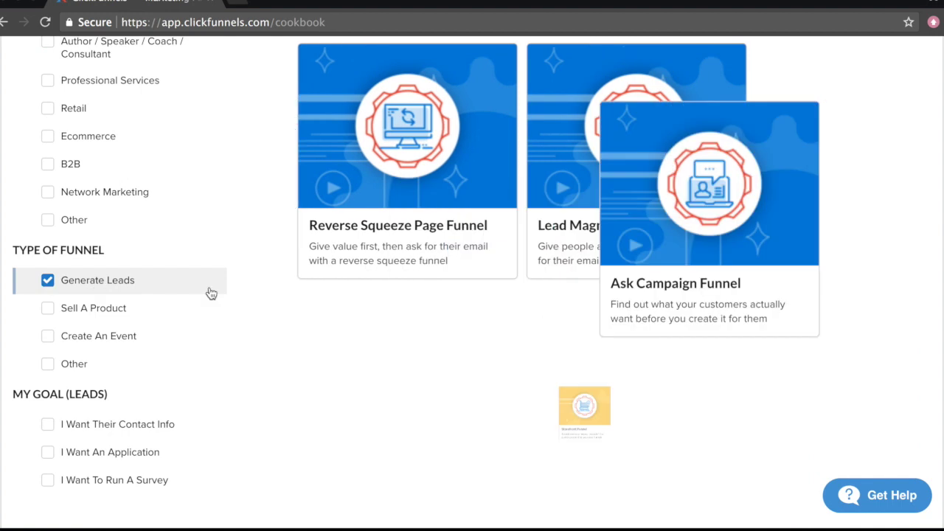
Pick the Lead Magnet Funnel recipe from the filtered list.
{"action": "scroll", "coordinate": [261, 287], "scroll_direction": "down", "scroll_amount": 5}
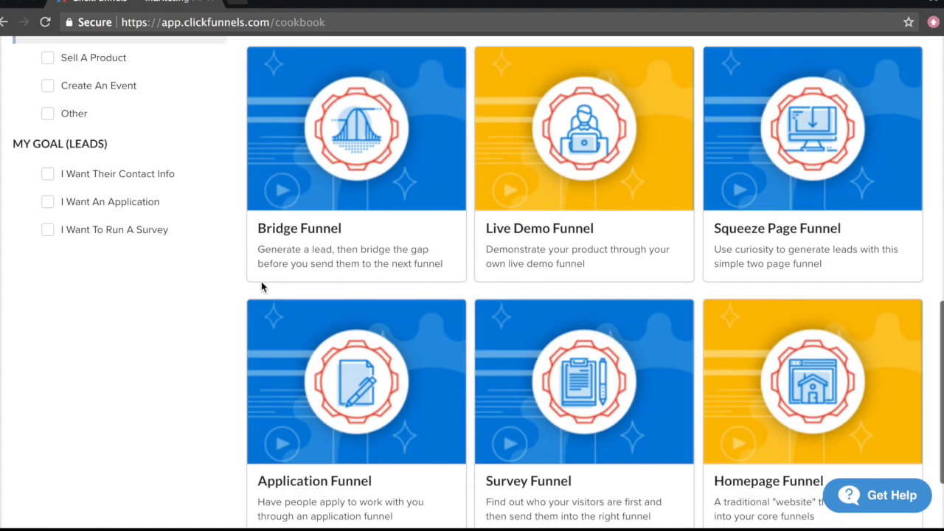
{"action": "scroll", "coordinate": [315, 247], "scroll_direction": "up", "scroll_amount": 3}
{"action": "scroll", "coordinate": [315, 247], "scroll_direction": "up", "scroll_amount": 2}
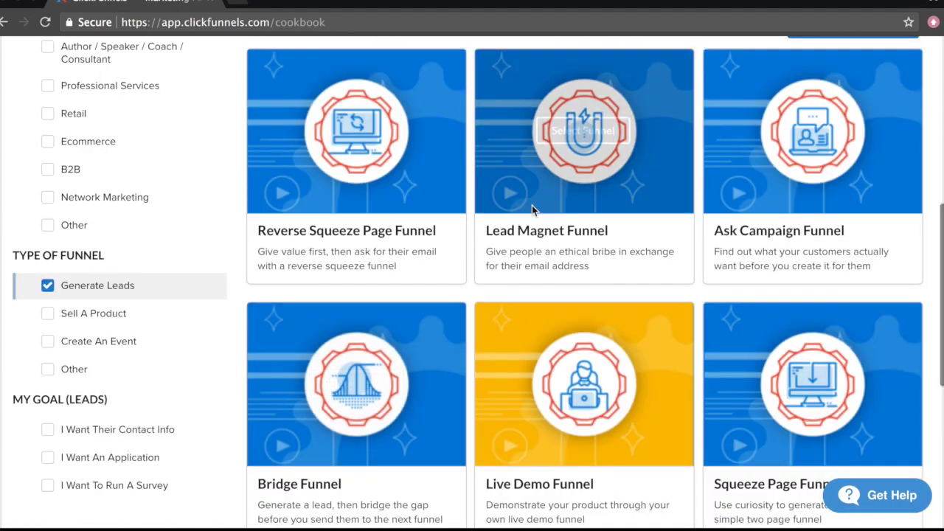
{"action": "left_click", "coordinate": [577, 135]}
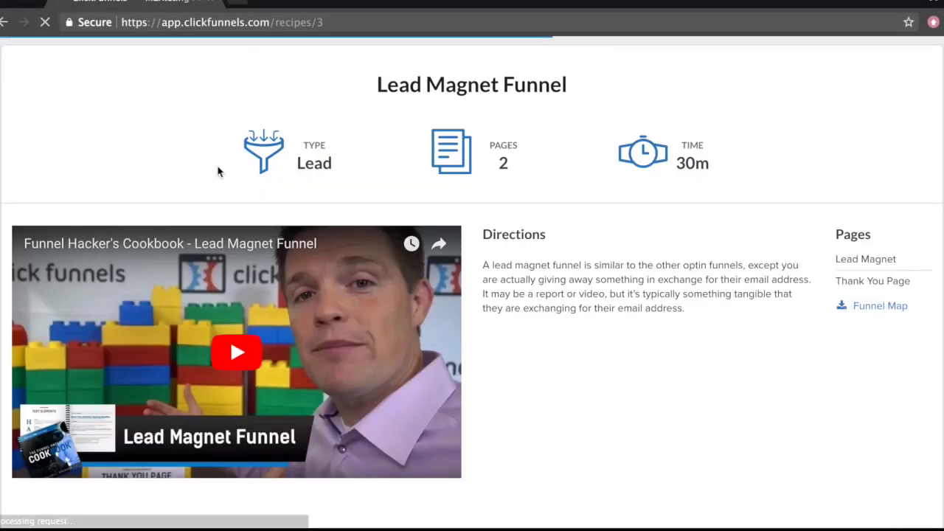
Play and pause the Lead Magnet Funnel intro video, then scroll to the templates.
{"action": "scroll", "coordinate": [218, 171], "scroll_direction": "down", "scroll_amount": 1}
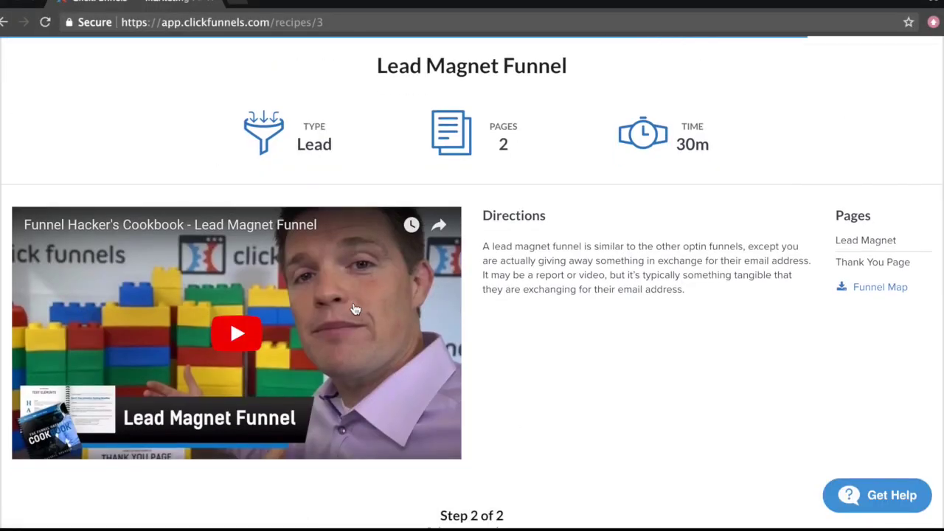
{"action": "scroll", "coordinate": [227, 323], "scroll_direction": "down", "scroll_amount": 1}
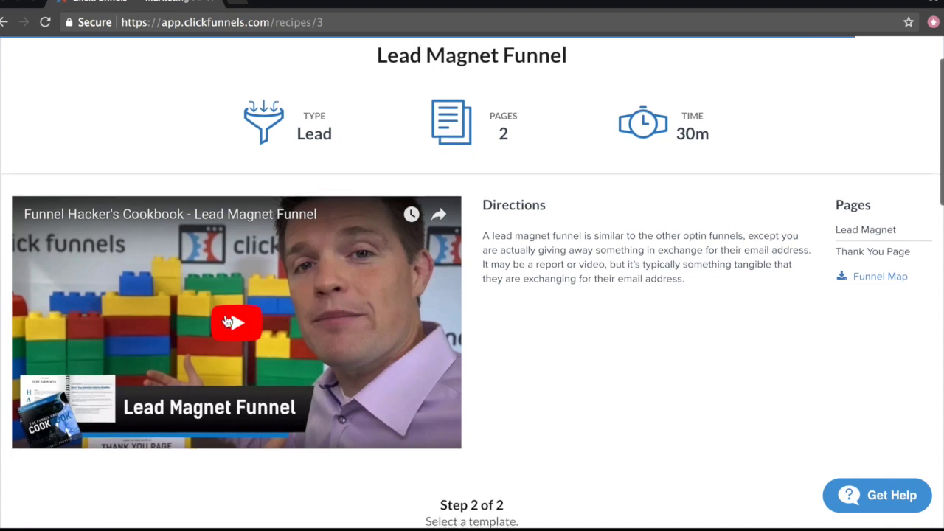
{"action": "left_click", "coordinate": [229, 323]}
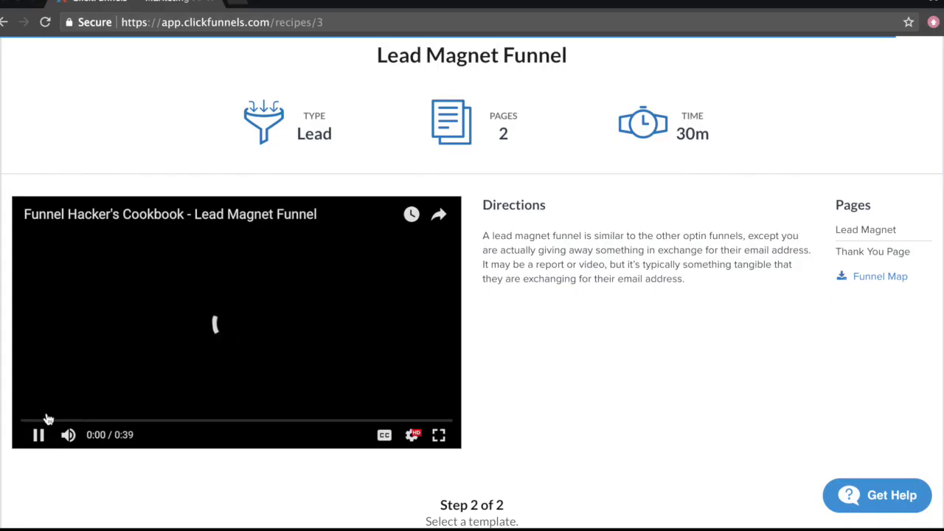
{"action": "left_click", "coordinate": [37, 435]}
{"action": "scroll", "coordinate": [549, 267], "scroll_direction": "down", "scroll_amount": 1}
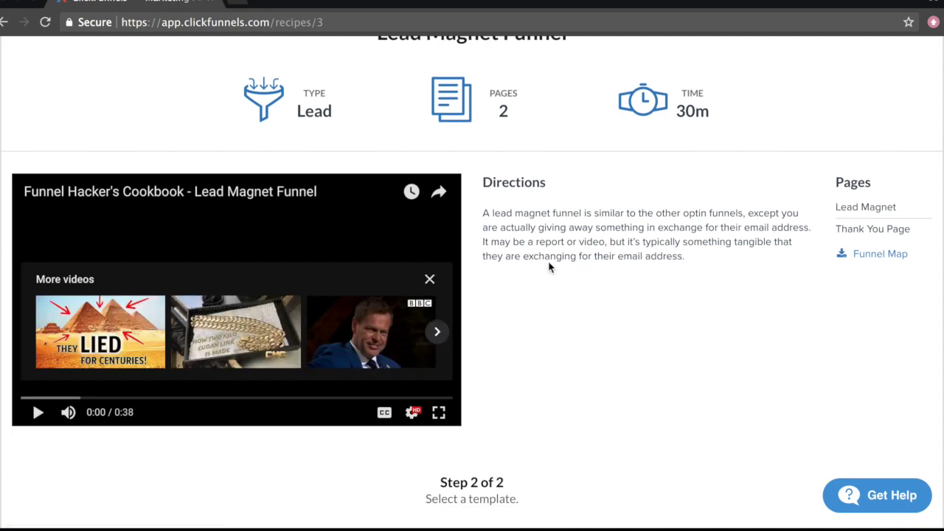
{"action": "scroll", "coordinate": [663, 221], "scroll_direction": "down", "scroll_amount": 1}
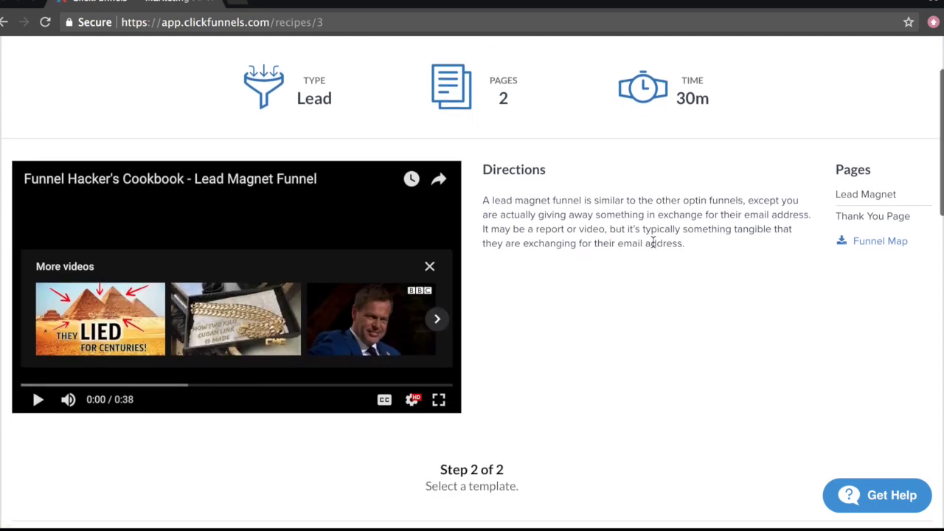
{"action": "scroll", "coordinate": [346, 244], "scroll_direction": "down", "scroll_amount": 6}
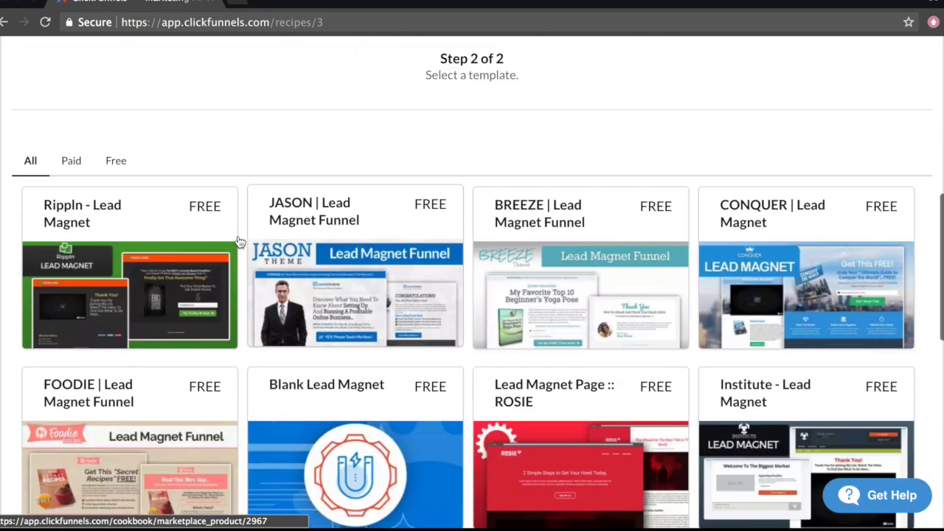
{"action": "scroll", "coordinate": [452, 228], "scroll_direction": "down", "scroll_amount": 1}
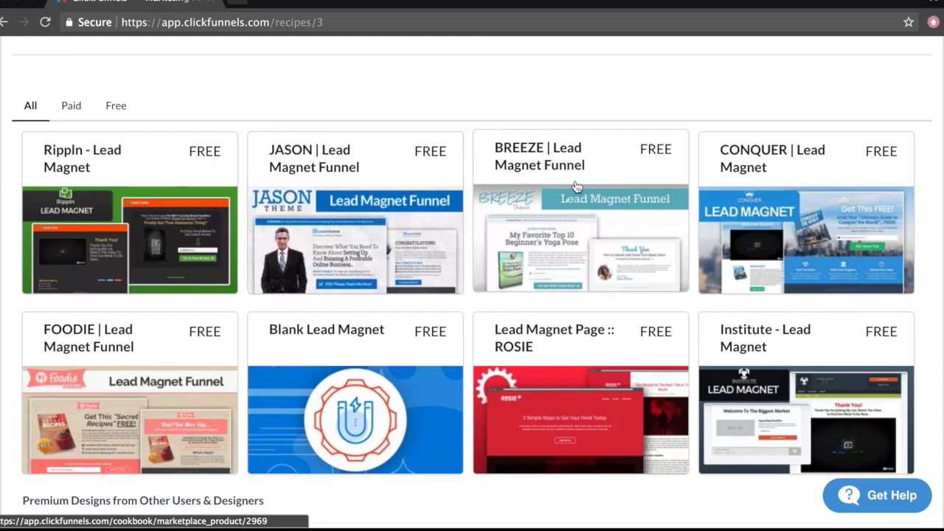
Open the free JASON template's details and get the funnel into the account.
{"action": "left_click", "coordinate": [367, 206]}
{"action": "scroll", "coordinate": [386, 256], "scroll_direction": "down", "scroll_amount": 2}
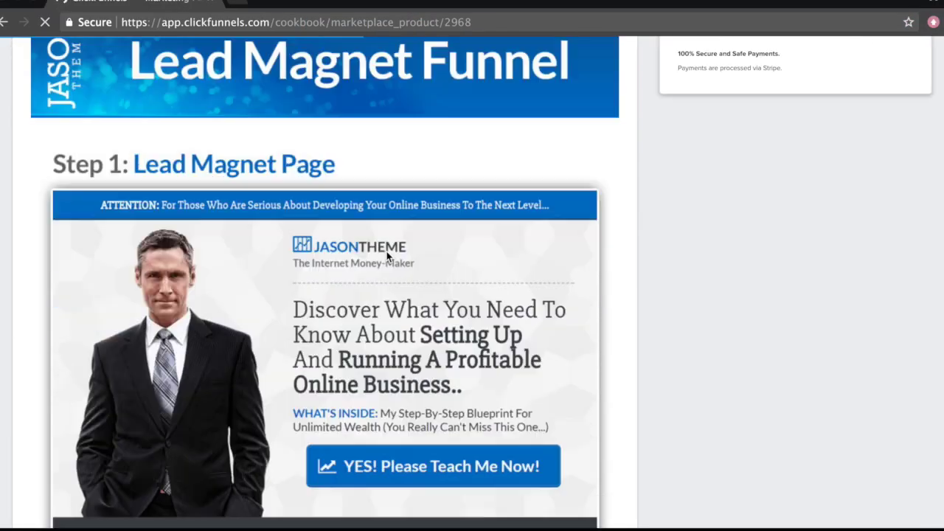
{"action": "scroll", "coordinate": [310, 249], "scroll_direction": "down", "scroll_amount": 4}
{"action": "scroll", "coordinate": [321, 352], "scroll_direction": "down", "scroll_amount": 3}
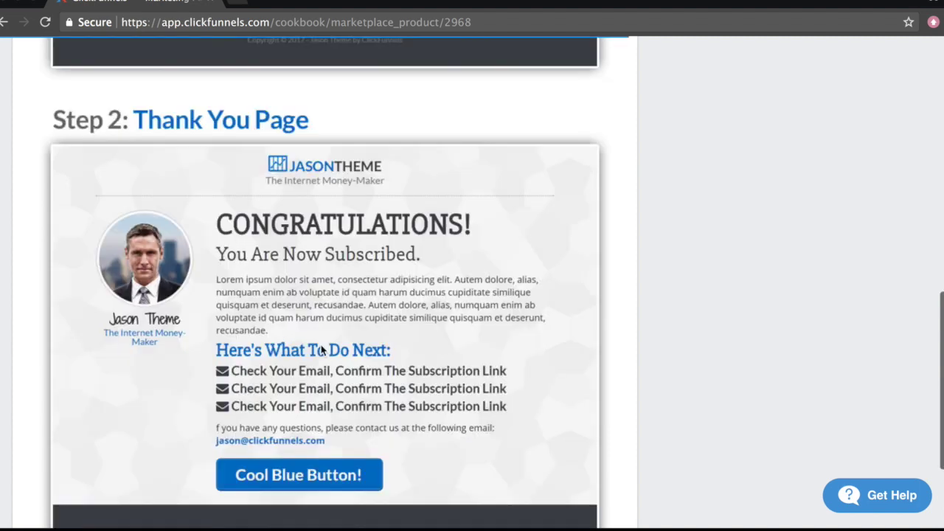
{"action": "scroll", "coordinate": [320, 351], "scroll_direction": "down", "scroll_amount": 2}
{"action": "scroll", "coordinate": [320, 349], "scroll_direction": "up", "scroll_amount": 10}
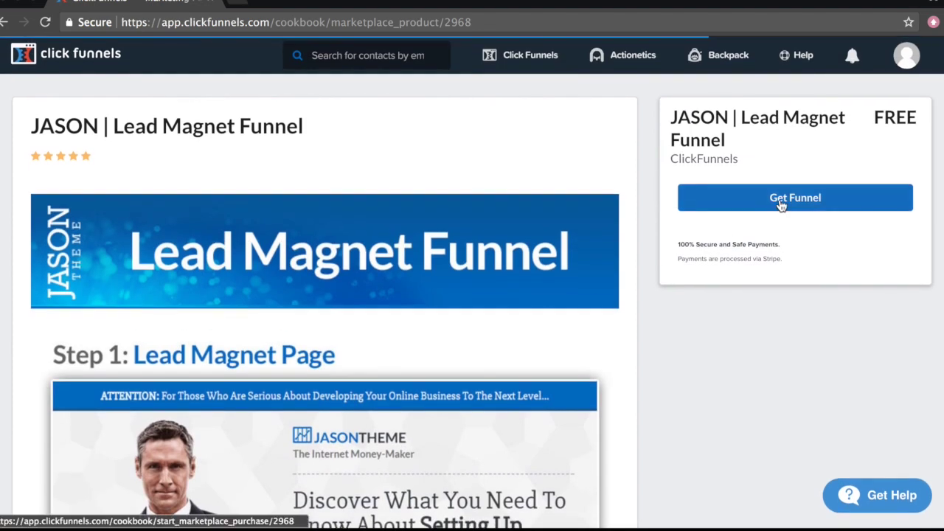
{"action": "left_click", "coordinate": [781, 205]}
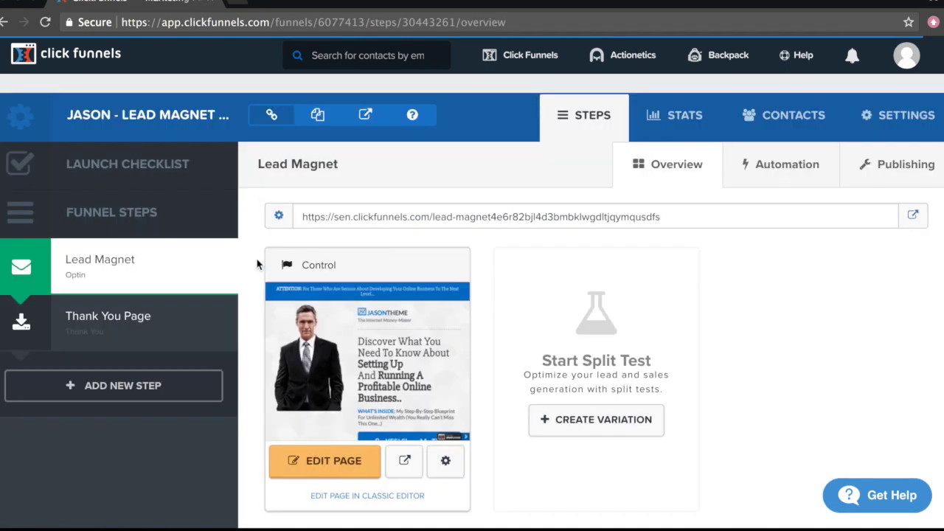
Open the Thank You Page step's overview from the Funnel Steps sidebar.
{"action": "scroll", "coordinate": [258, 264], "scroll_direction": "down", "scroll_amount": 2}
{"action": "scroll", "coordinate": [266, 495], "scroll_direction": "down", "scroll_amount": 1}
{"action": "scroll", "coordinate": [258, 493], "scroll_direction": "up", "scroll_amount": 3}
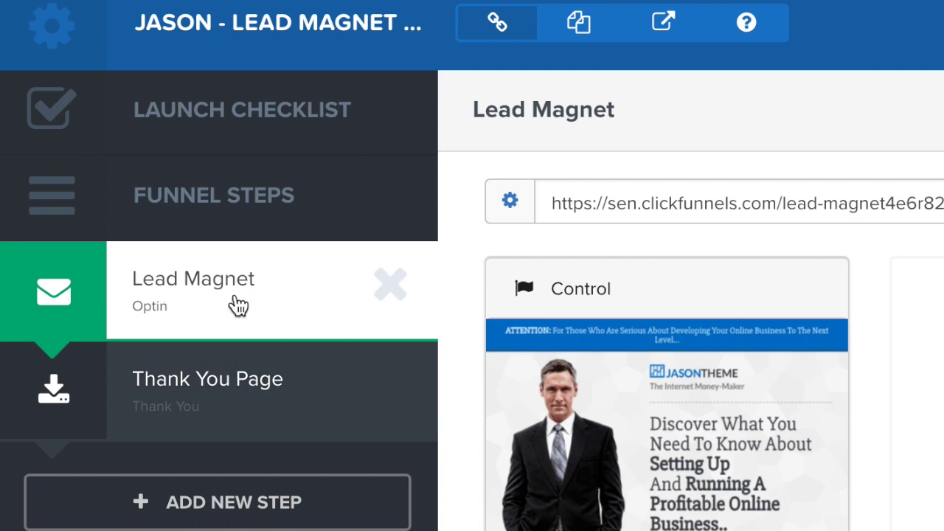
{"action": "left_click", "coordinate": [212, 399]}
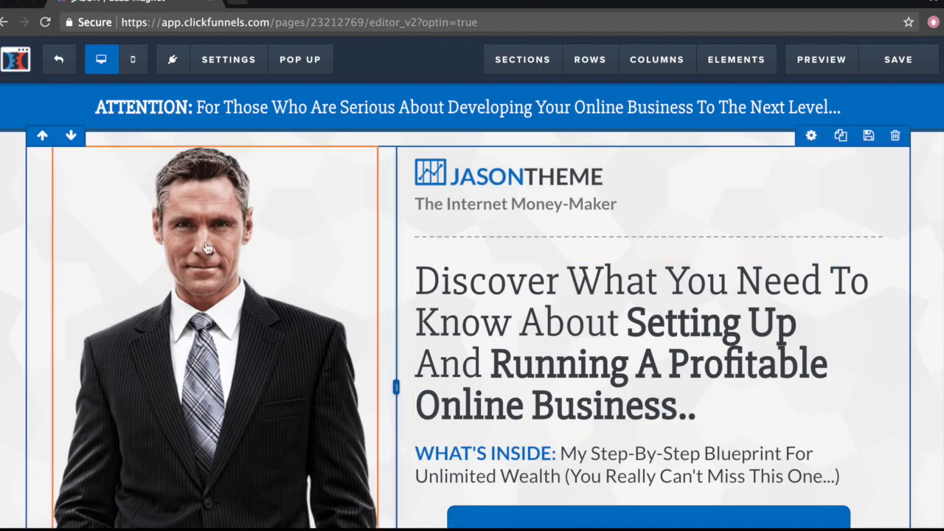
Duplicate the portrait image, then delete the duplicate so only the original remains.
{"action": "scroll", "coordinate": [287, 256], "scroll_direction": "down", "scroll_amount": 5}
{"action": "scroll", "coordinate": [417, 430], "scroll_direction": "up", "scroll_amount": 4}
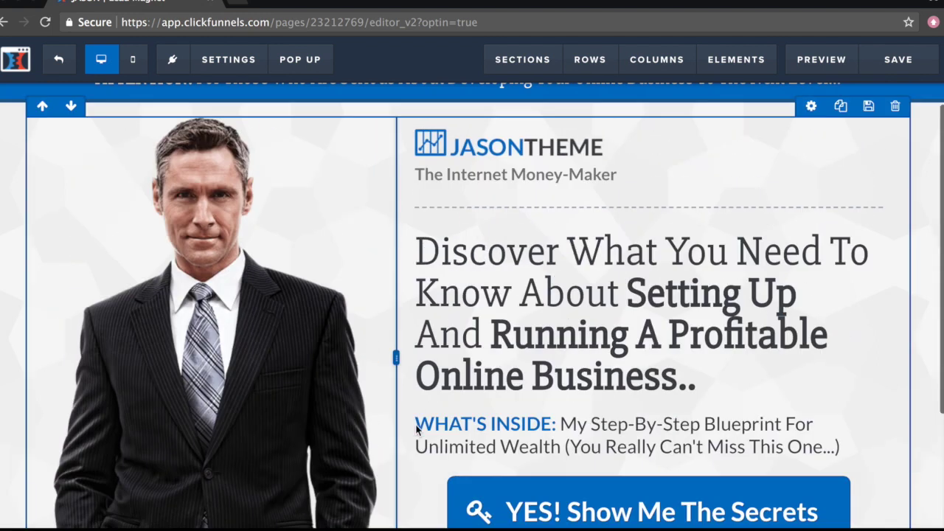
{"action": "scroll", "coordinate": [417, 430], "scroll_direction": "up", "scroll_amount": 1}
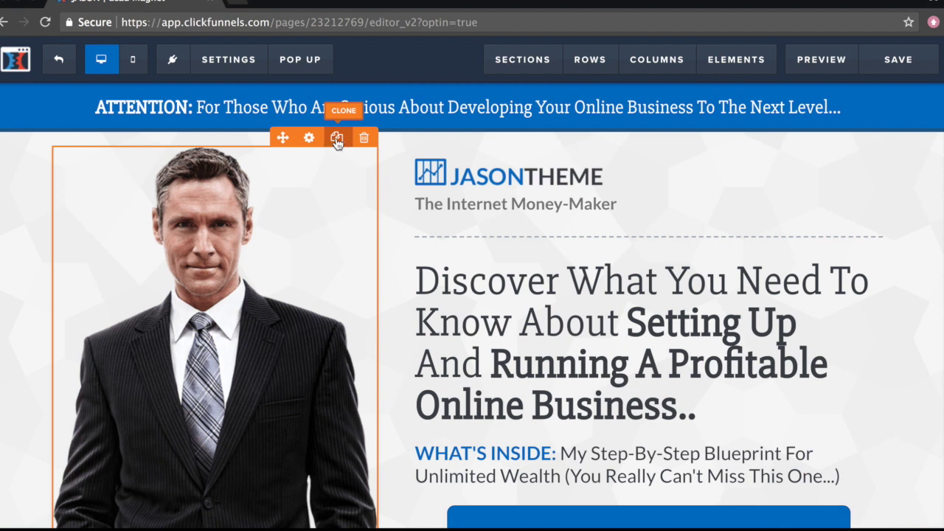
{"action": "left_click", "coordinate": [336, 139]}
{"action": "scroll", "coordinate": [320, 185], "scroll_direction": "down", "scroll_amount": 10}
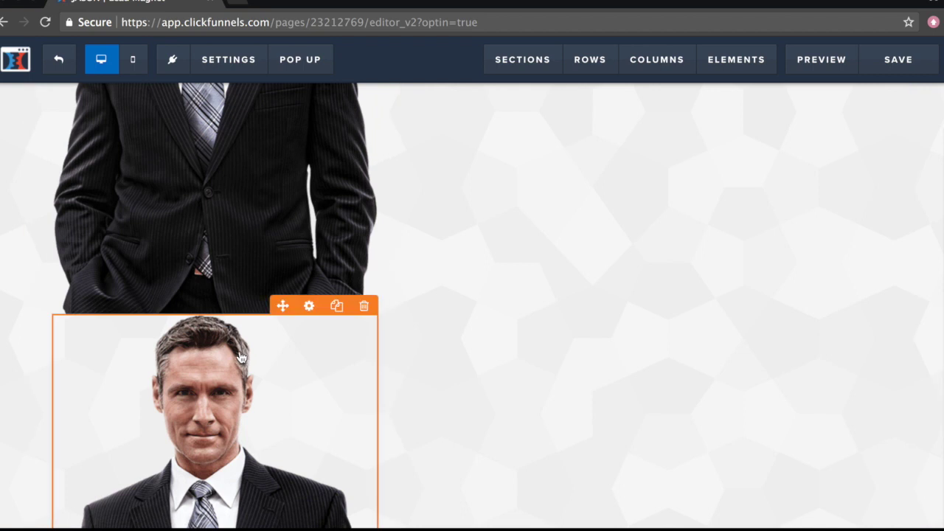
{"action": "left_click", "coordinate": [364, 308]}
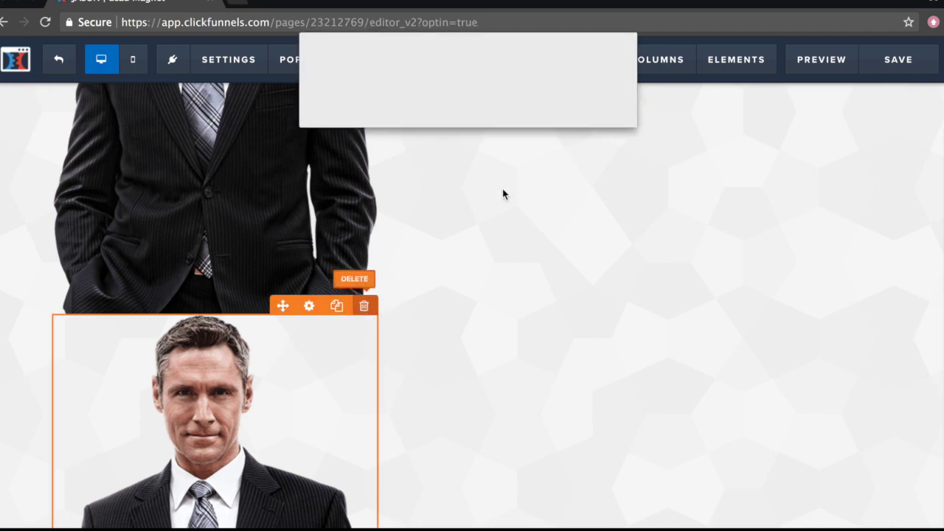
{"action": "left_click", "coordinate": [590, 104]}
{"action": "scroll", "coordinate": [301, 251], "scroll_direction": "up", "scroll_amount": 2}
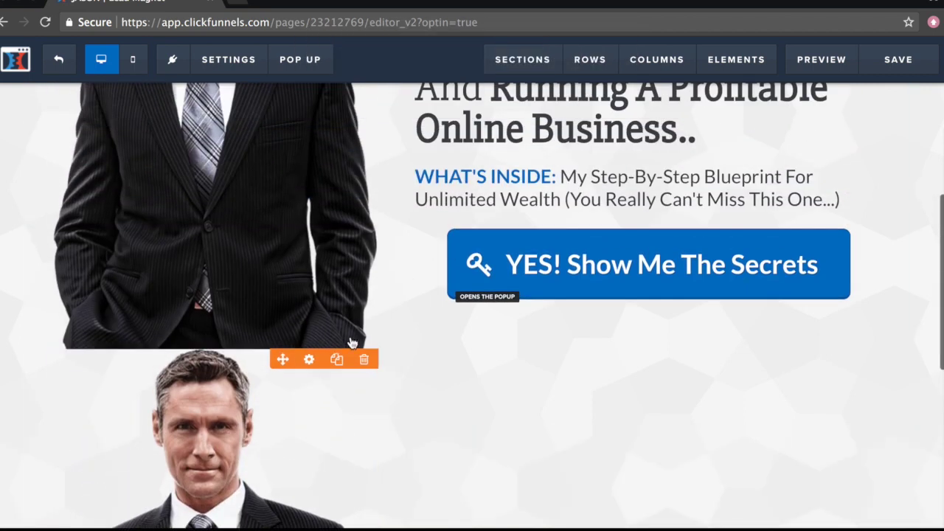
{"action": "left_click", "coordinate": [364, 341]}
{"action": "key", "text": "Return"}
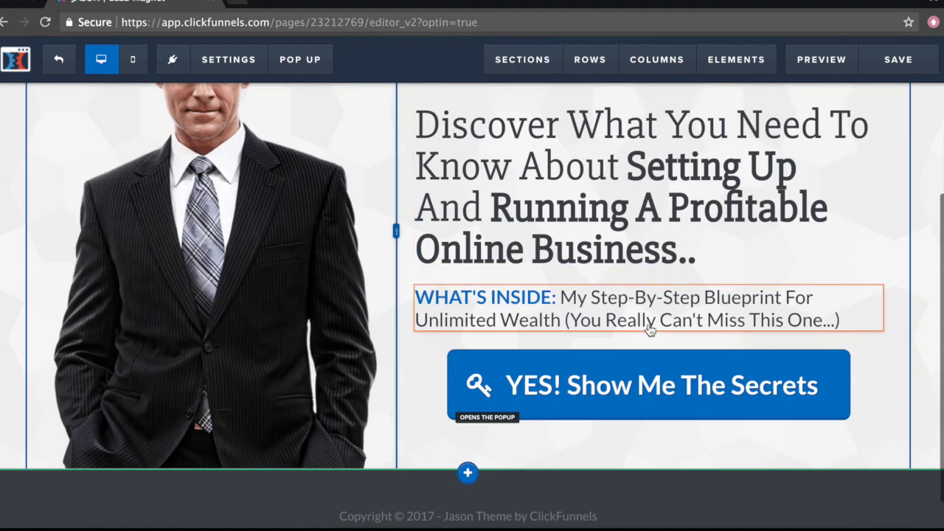
Drag the signup button above the headline, then back below WHAT'S INSIDE.
{"action": "mouse_move", "coordinate": [742, 372]}
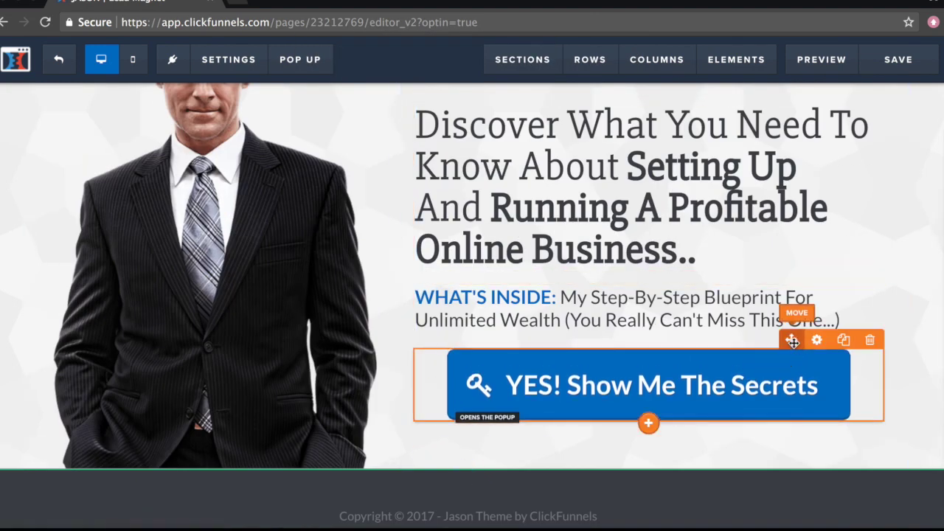
{"action": "left_click_drag", "start_coordinate": [757, 129], "coordinate": [725, 157]}
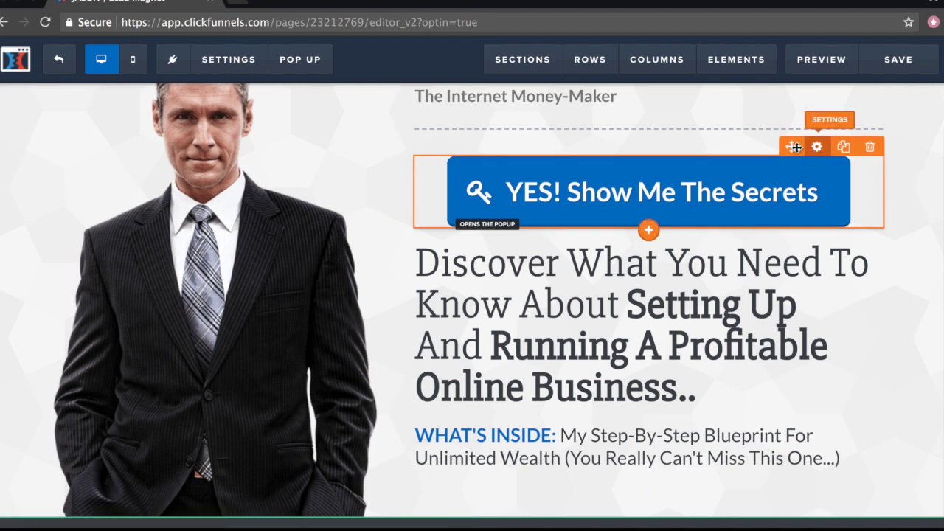
{"action": "left_click_drag", "start_coordinate": [794, 147], "coordinate": [722, 398]}
{"action": "scroll", "coordinate": [605, 359], "scroll_direction": "up", "scroll_amount": 3}
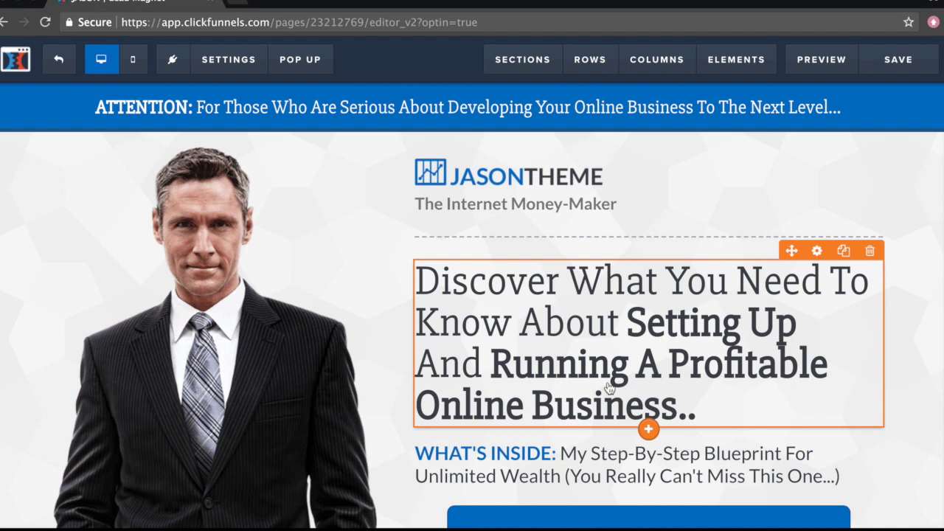
Replace 'Online Business' in the headline with 'Facebook Ads Account'.
{"action": "left_click", "coordinate": [525, 360]}
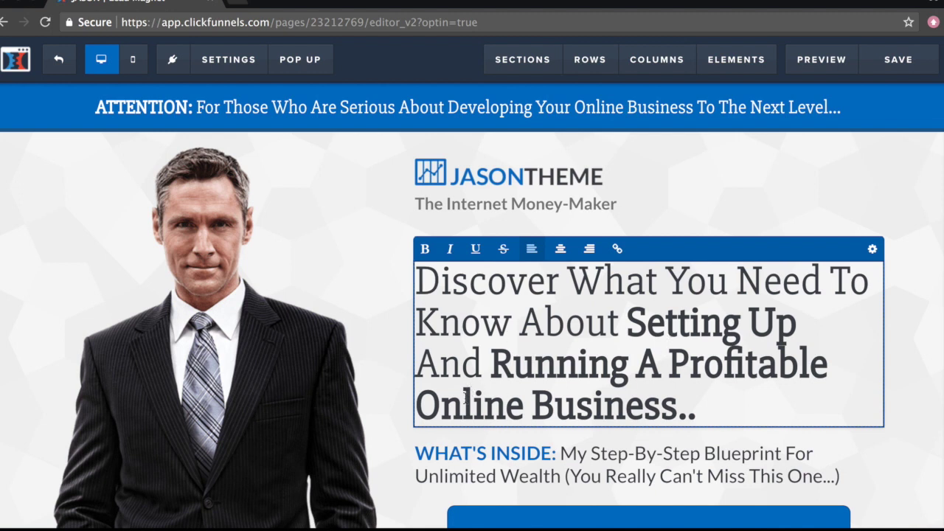
{"action": "left_click", "coordinate": [416, 404]}
{"action": "type", "text": "Faceboo"}
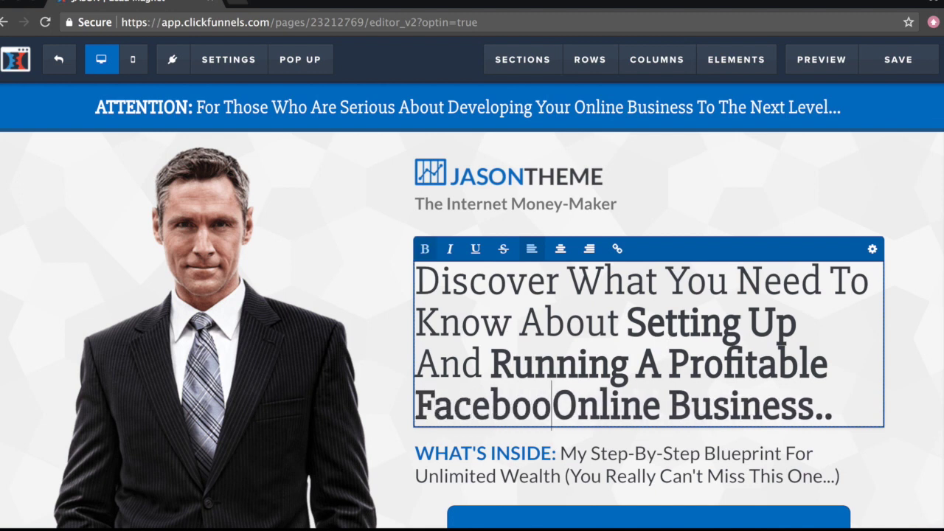
{"action": "type", "text": "k Ads"}
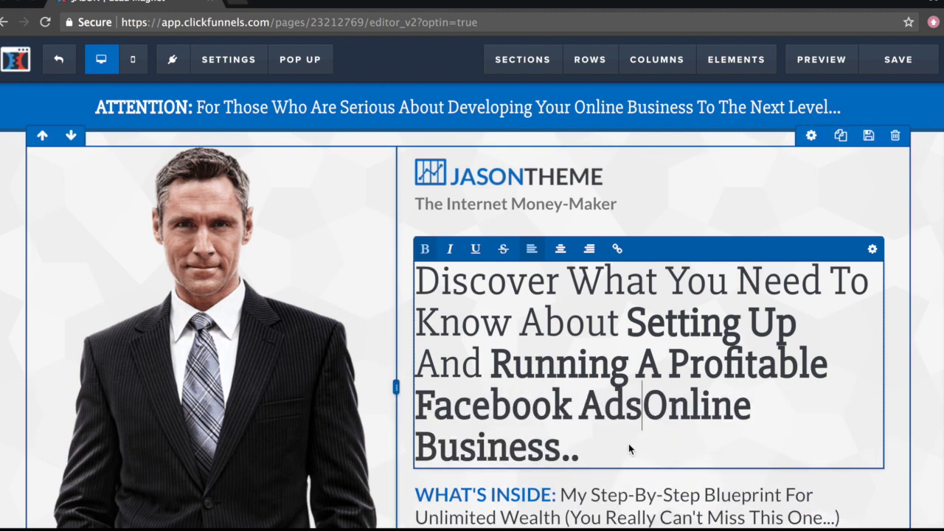
{"action": "left_click_drag", "start_coordinate": [579, 447], "coordinate": [642, 404]}
{"action": "type", "text": "Account.."}
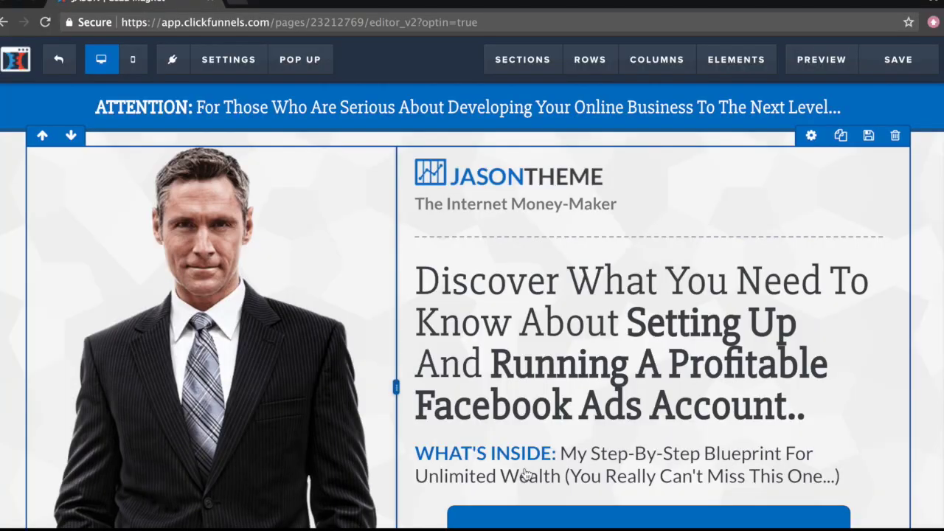
{"action": "scroll", "coordinate": [525, 468], "scroll_direction": "down", "scroll_amount": 1}
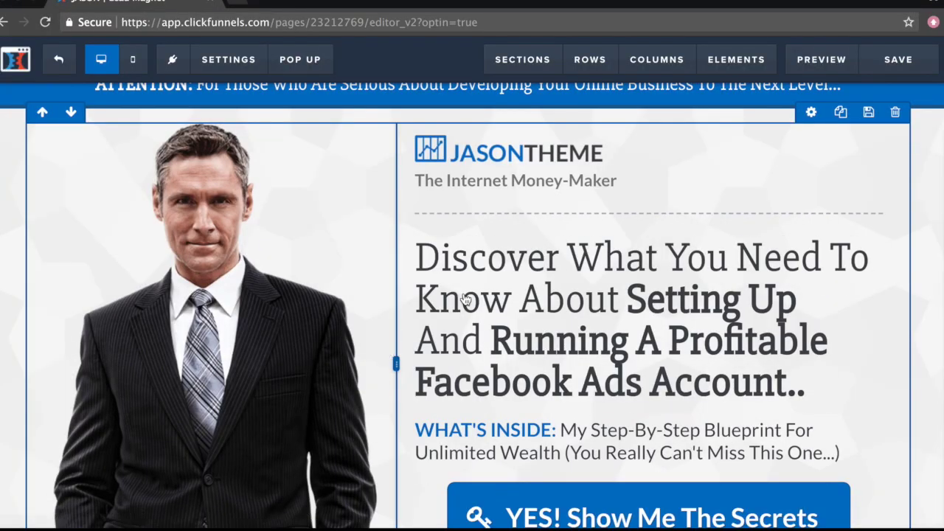
{"action": "scroll", "coordinate": [480, 428], "scroll_direction": "down", "scroll_amount": 3}
{"action": "scroll", "coordinate": [397, 325], "scroll_direction": "up", "scroll_amount": 4}
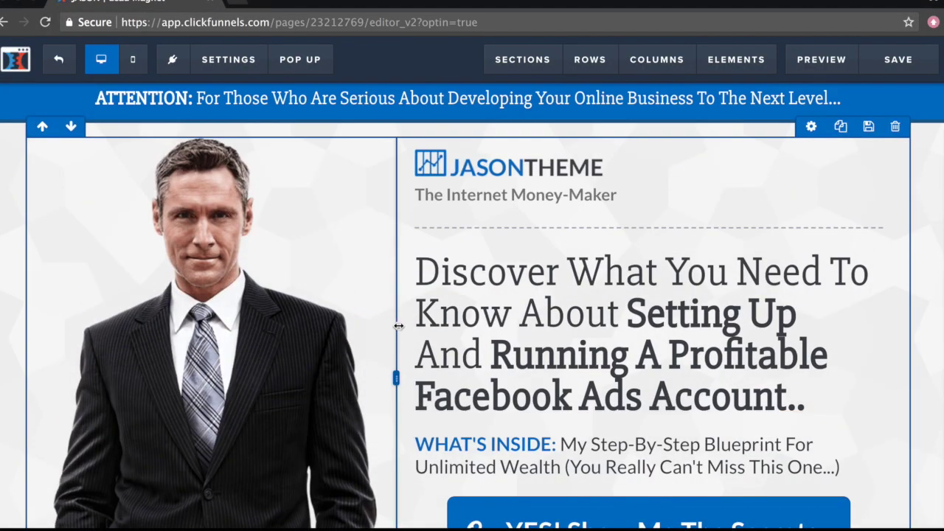
{"action": "scroll", "coordinate": [569, 342], "scroll_direction": "down", "scroll_amount": 1}
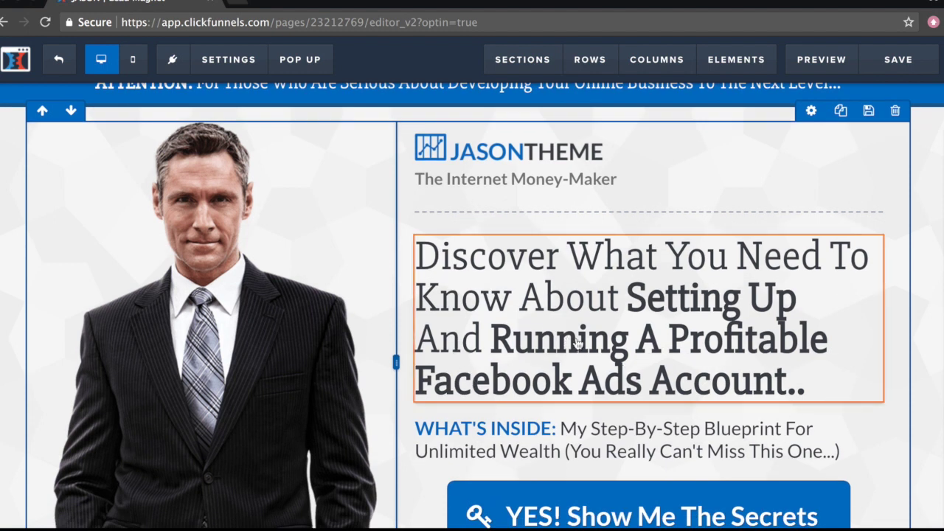
Change the attention bar to 'Serious About Profiting With Their FB Ads...'.
{"action": "scroll", "coordinate": [534, 306], "scroll_direction": "up", "scroll_amount": 1}
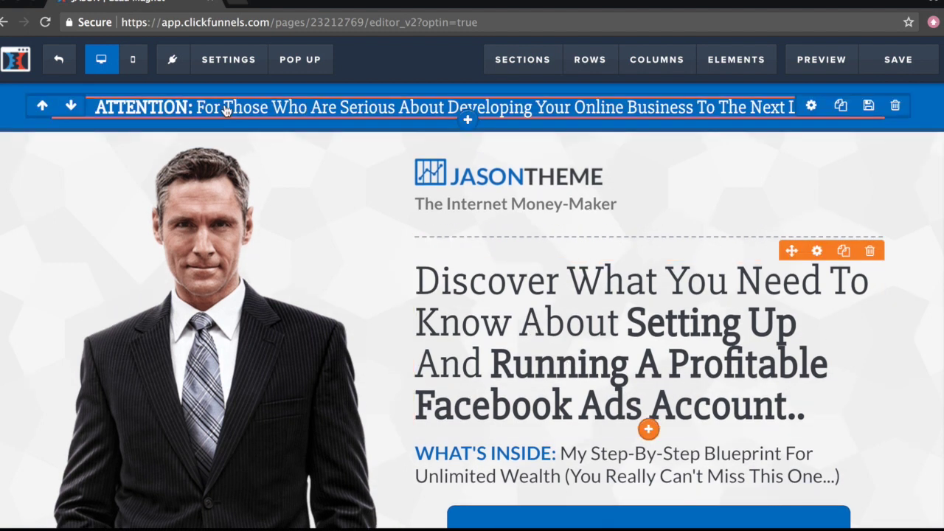
{"action": "left_click", "coordinate": [184, 107]}
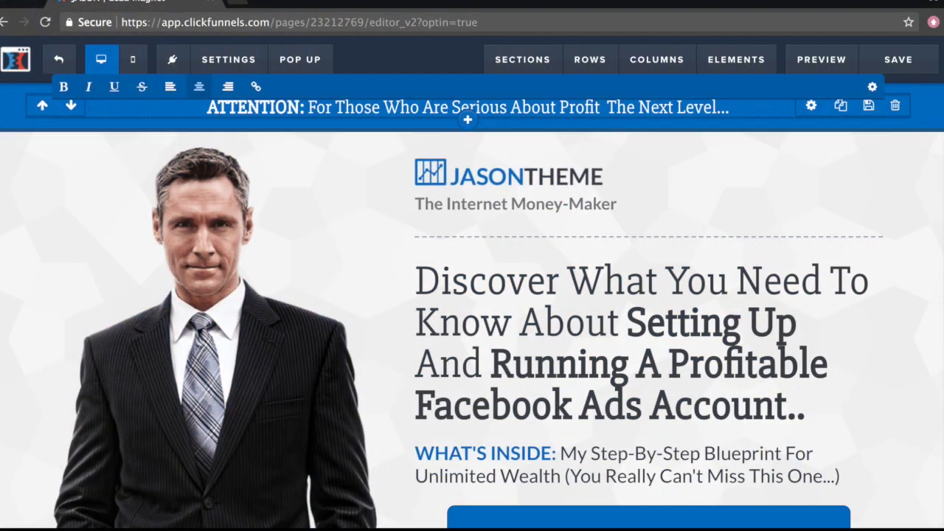
{"action": "type", "text": "ing With Their FB A"}
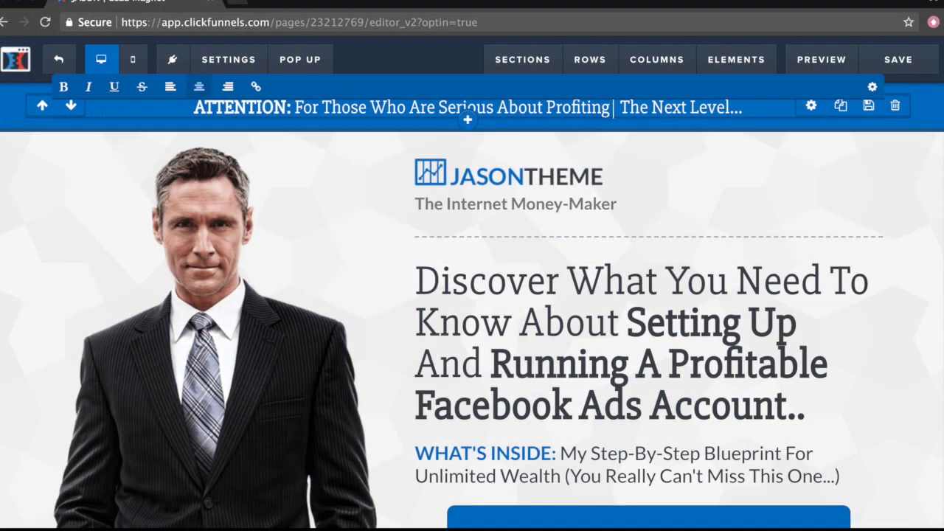
{"action": "type", "text": "ds"}
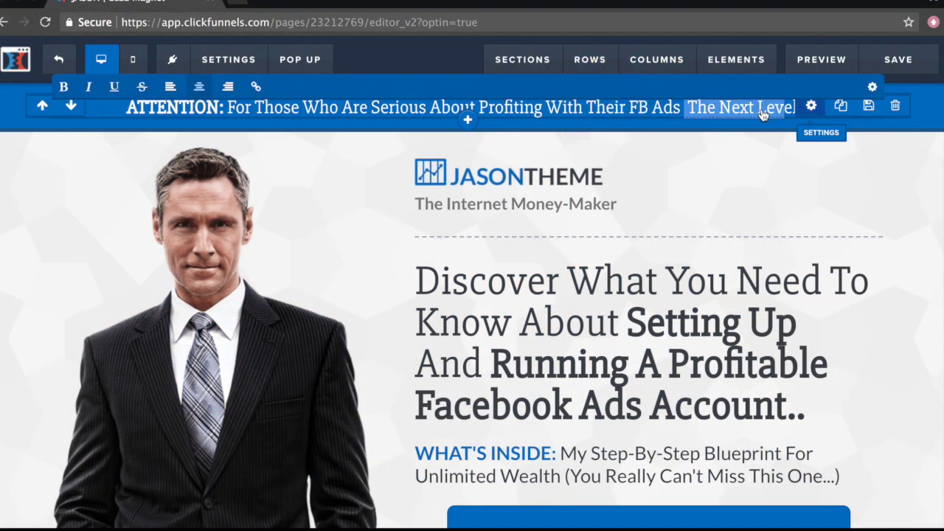
{"action": "left_click", "coordinate": [812, 105]}
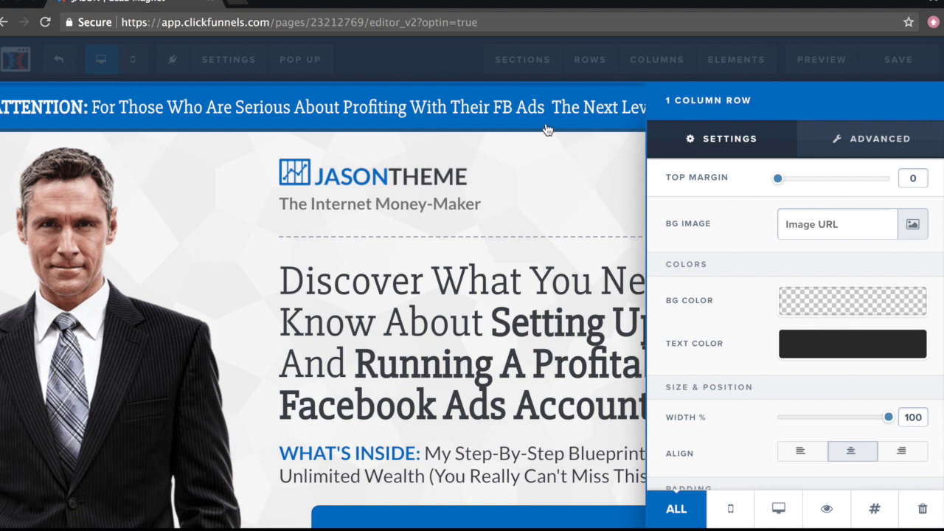
{"action": "left_click", "coordinate": [559, 205]}
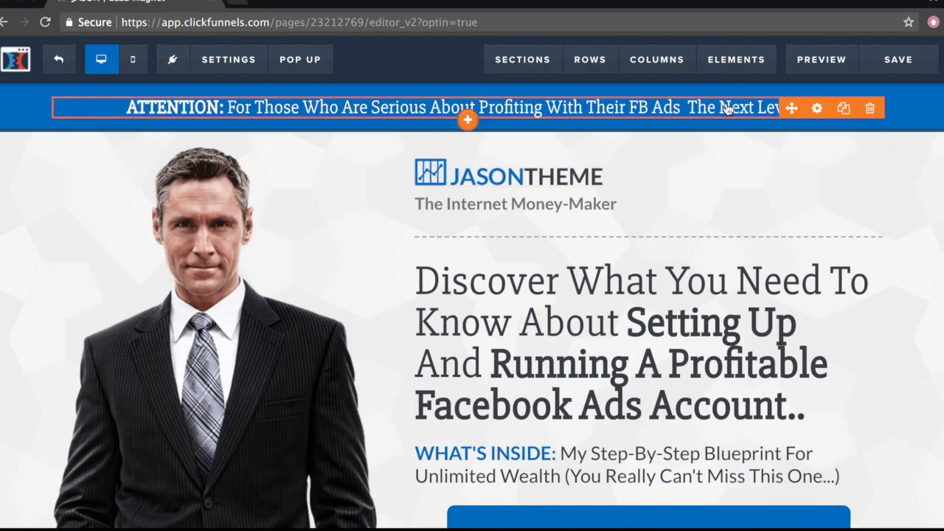
{"action": "left_click", "coordinate": [727, 109]}
{"action": "left_click_drag", "start_coordinate": [687, 108], "coordinate": [799, 107]}
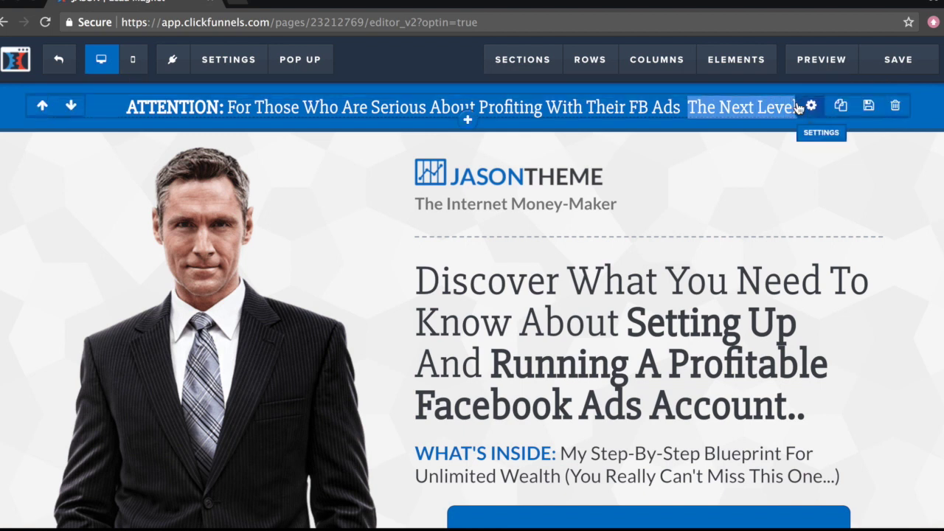
{"action": "type", "text": "..."}
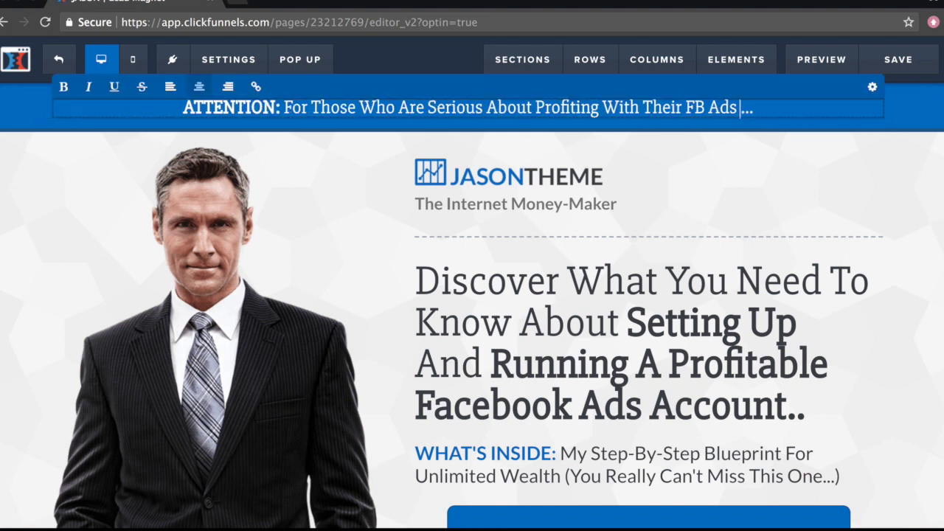
{"action": "left_click", "coordinate": [23, 197]}
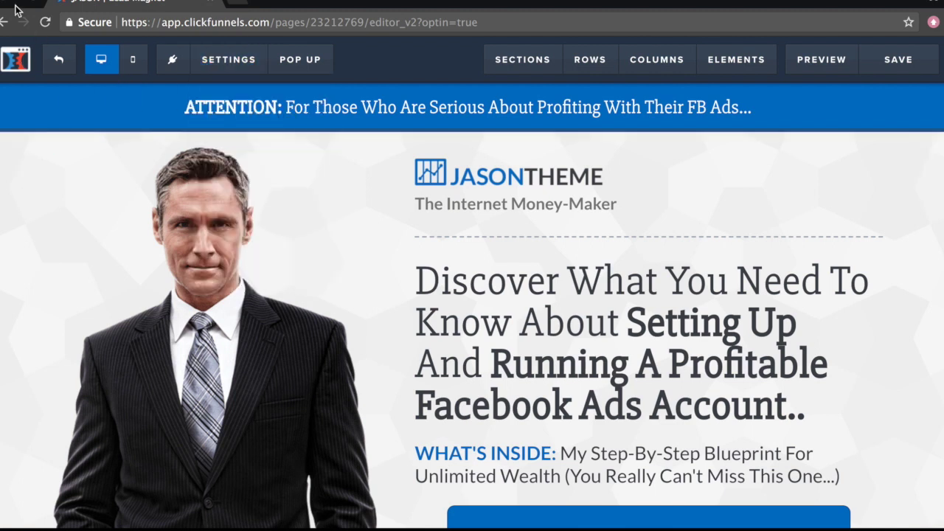
Save the opt-in page and return to the Lead Magnet step overview.
{"action": "left_click", "coordinate": [5, 24]}
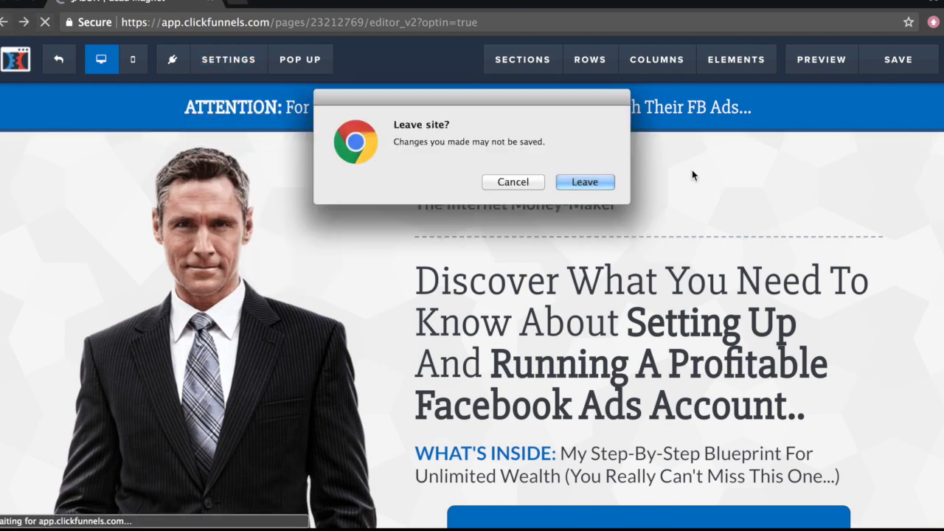
{"action": "left_click", "coordinate": [515, 182]}
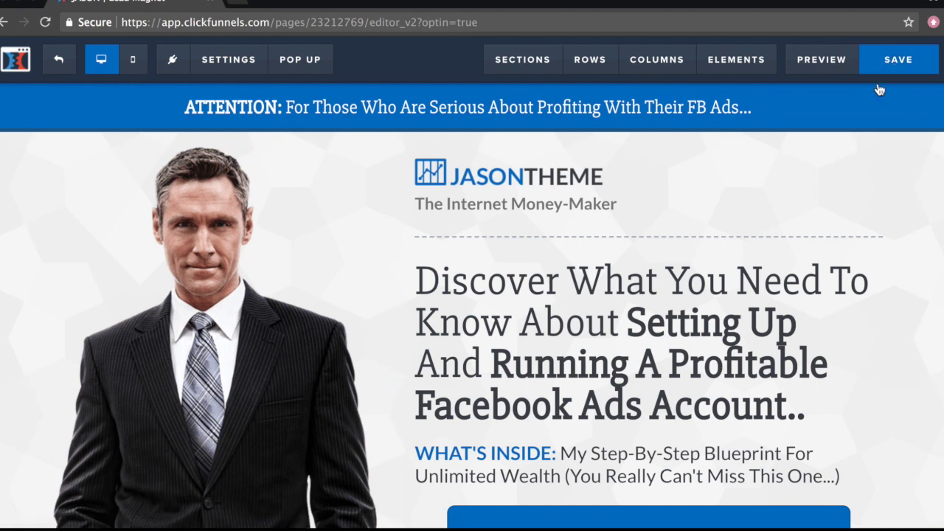
{"action": "left_click", "coordinate": [886, 62]}
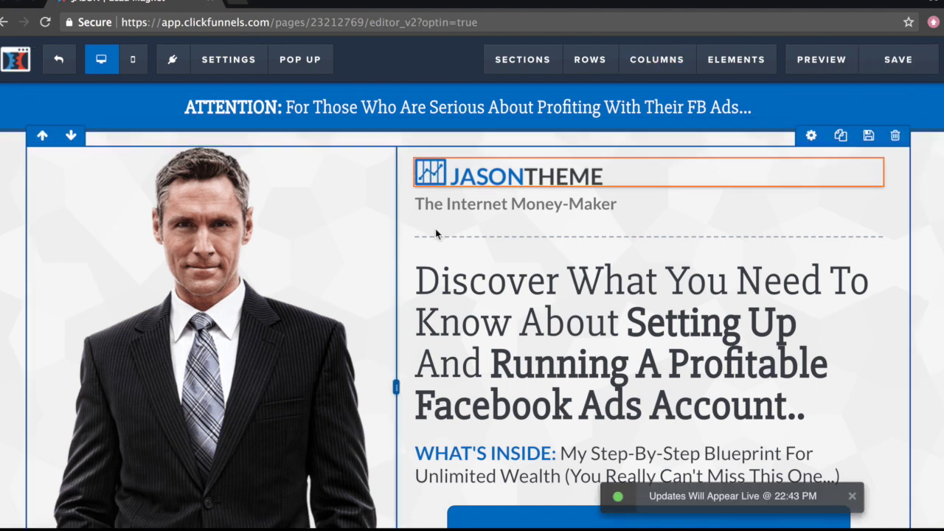
{"action": "scroll", "coordinate": [333, 238], "scroll_direction": "down", "scroll_amount": 2}
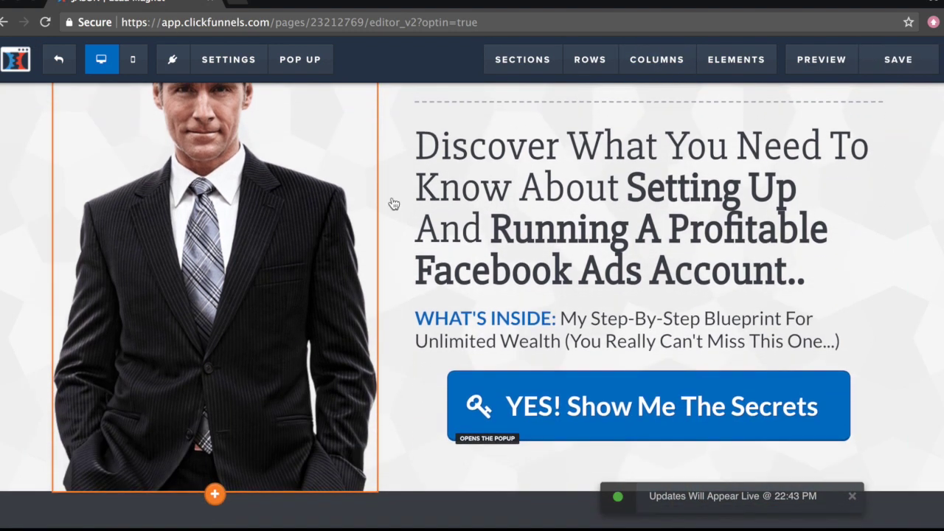
{"action": "scroll", "coordinate": [421, 270], "scroll_direction": "up", "scroll_amount": 2}
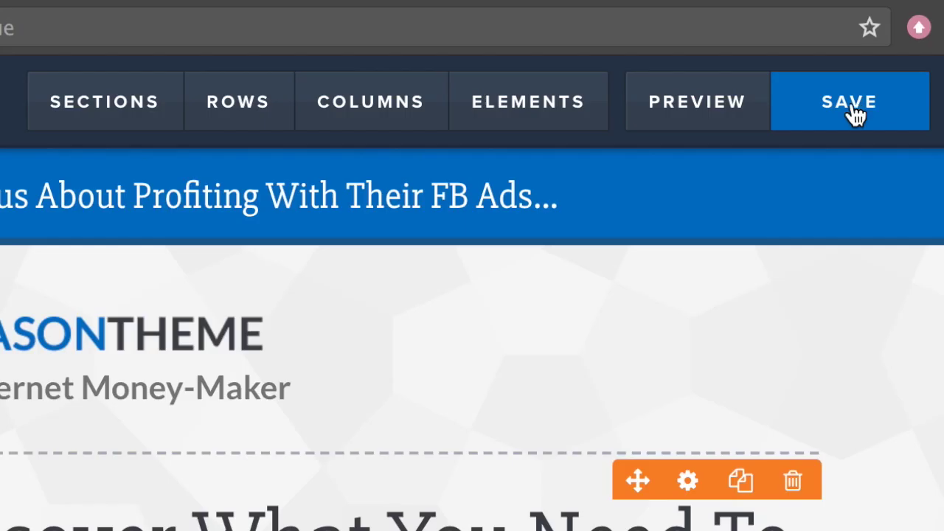
{"action": "scroll", "coordinate": [105, 213], "scroll_direction": "down", "scroll_amount": 2}
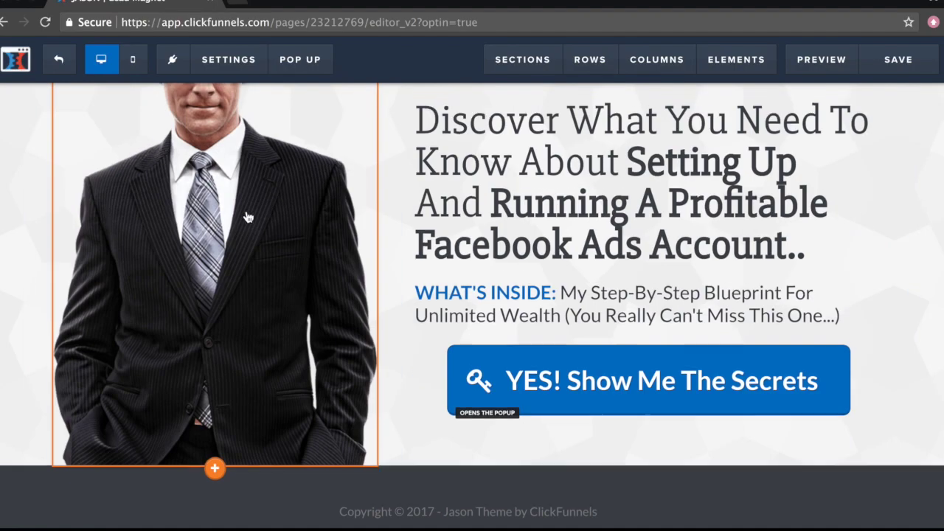
{"action": "scroll", "coordinate": [247, 216], "scroll_direction": "up", "scroll_amount": 1}
{"action": "left_click", "coordinate": [4, 22]}
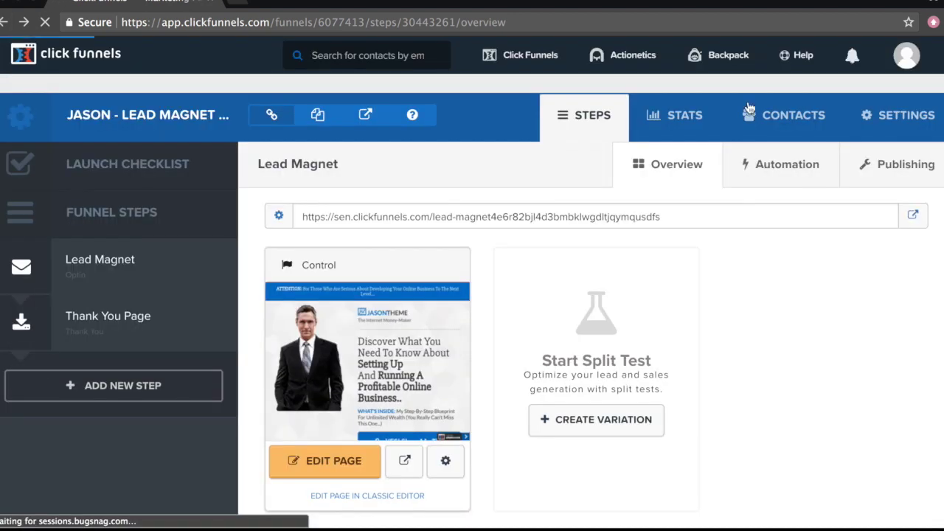
Open account Integrations and browse the Add New Integration service tiles.
{"action": "mouse_move", "coordinate": [911, 63]}
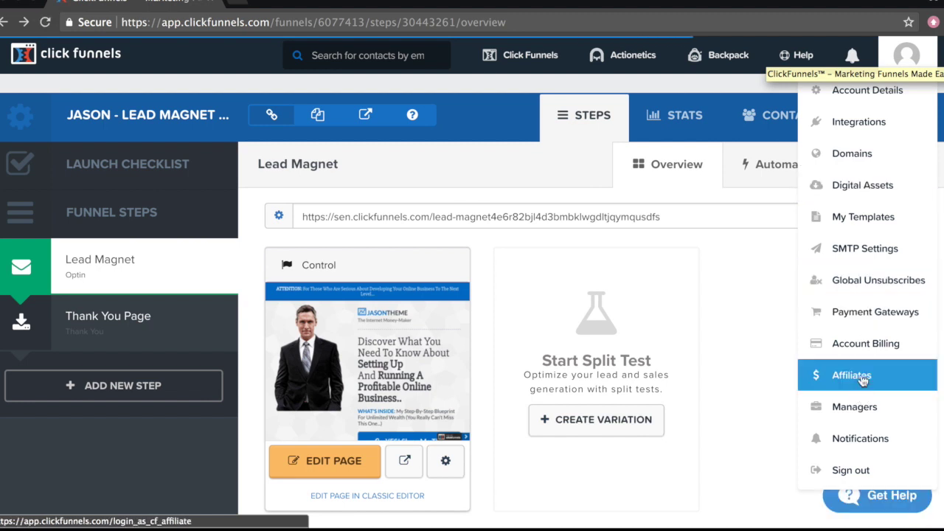
{"action": "left_click", "coordinate": [859, 126]}
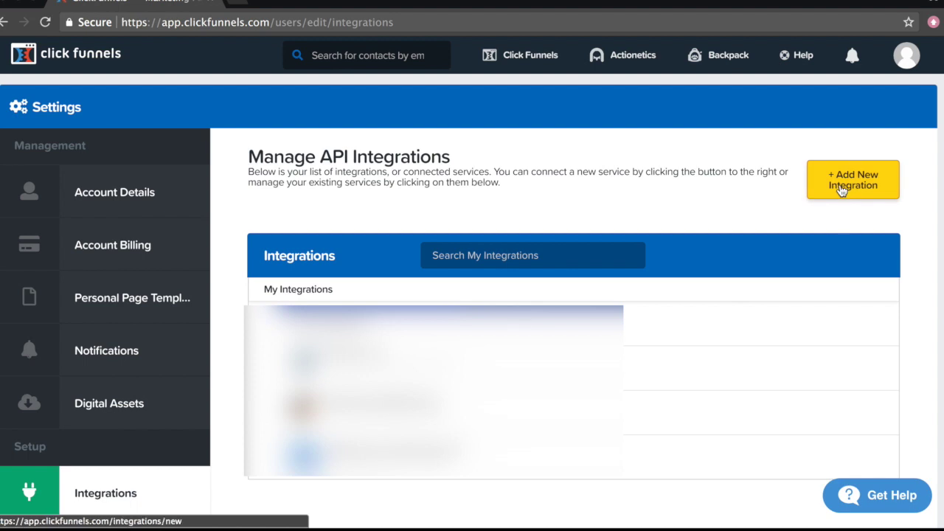
{"action": "left_click", "coordinate": [841, 191]}
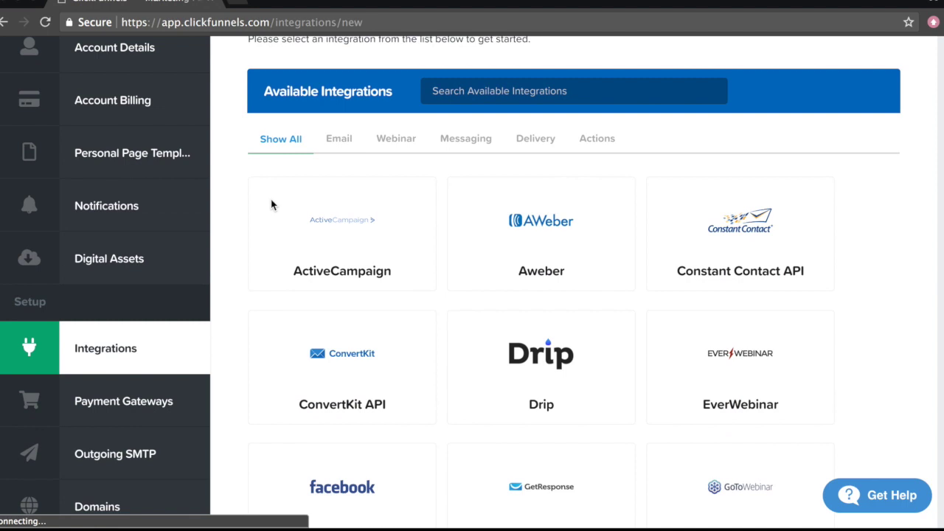
{"action": "scroll", "coordinate": [396, 238], "scroll_direction": "down", "scroll_amount": 1}
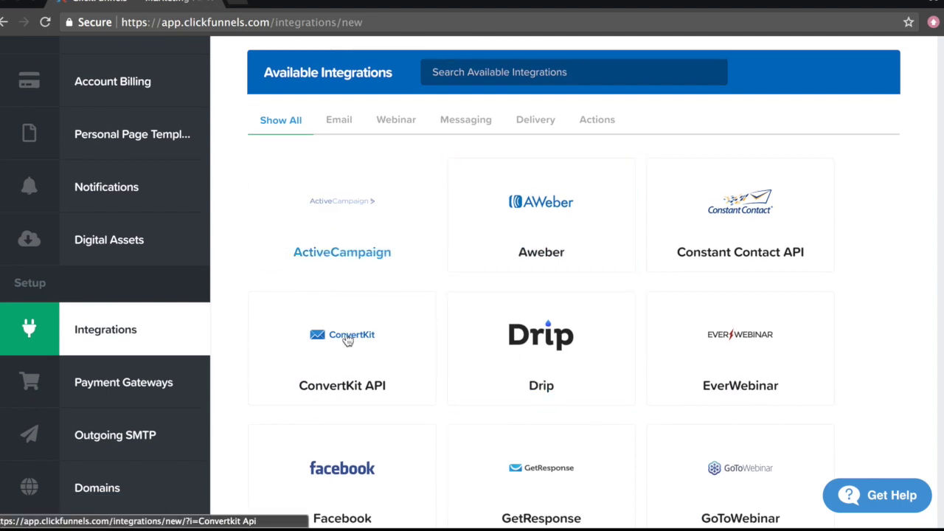
{"action": "scroll", "coordinate": [244, 230], "scroll_direction": "down", "scroll_amount": 1}
{"action": "scroll", "coordinate": [243, 231], "scroll_direction": "down", "scroll_amount": 8}
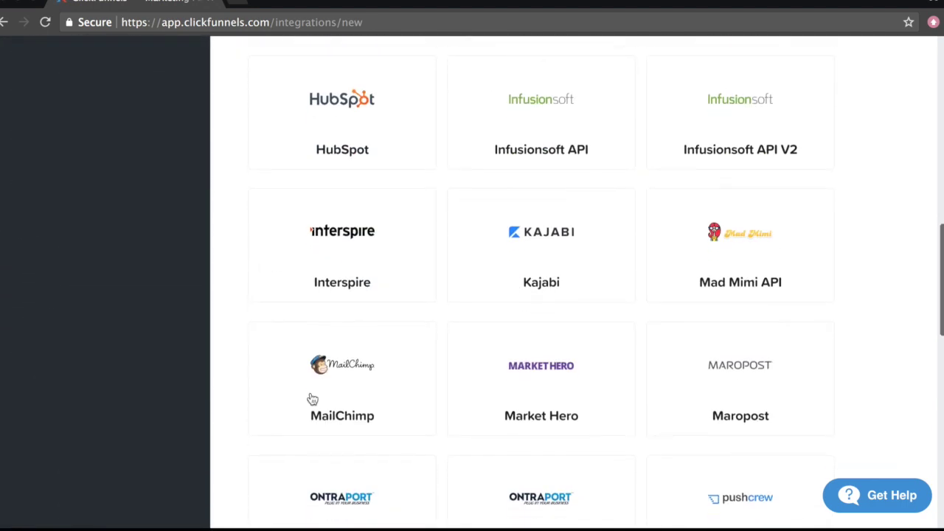
{"action": "scroll", "coordinate": [251, 171], "scroll_direction": "down", "scroll_amount": 11}
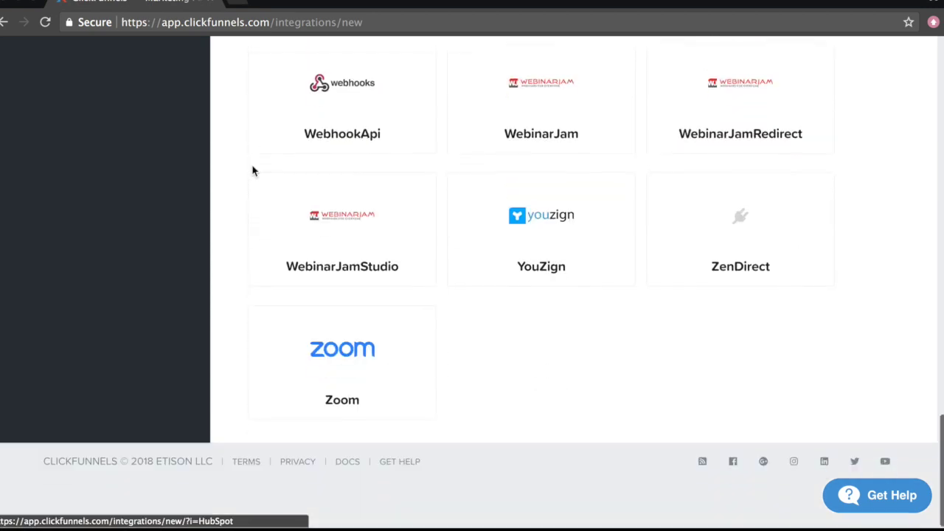
{"action": "scroll", "coordinate": [252, 170], "scroll_direction": "up", "scroll_amount": 20}
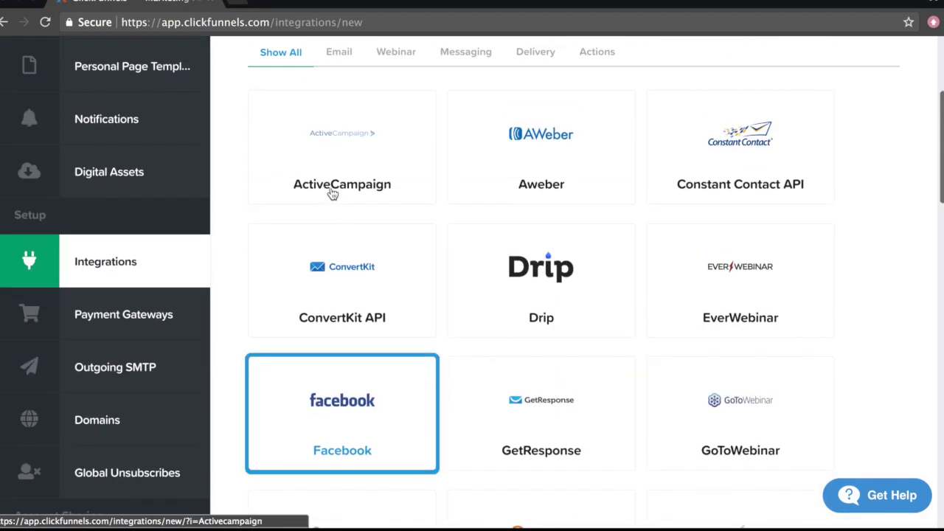
View the ActiveCampaign connection form, then back out to the Lead Magnet step overview without connecting.
{"action": "left_click", "coordinate": [356, 182]}
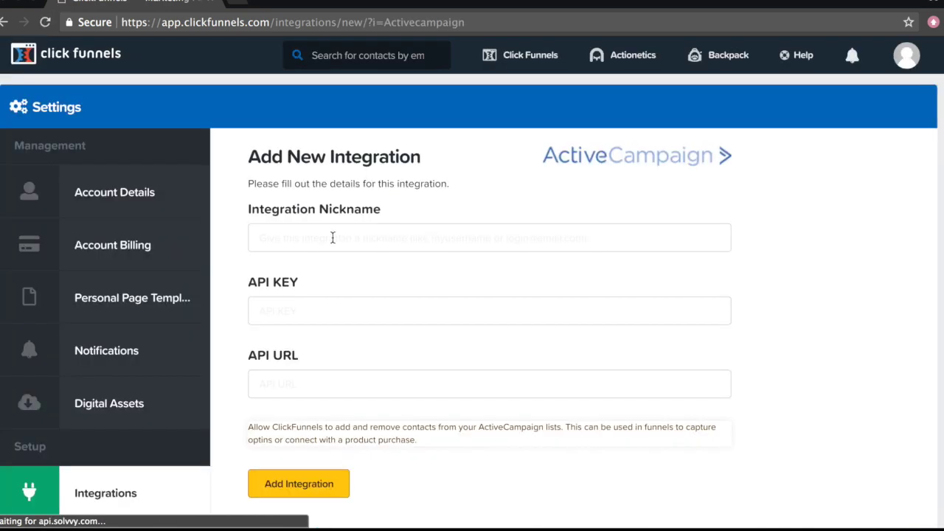
{"action": "left_click", "coordinate": [270, 314]}
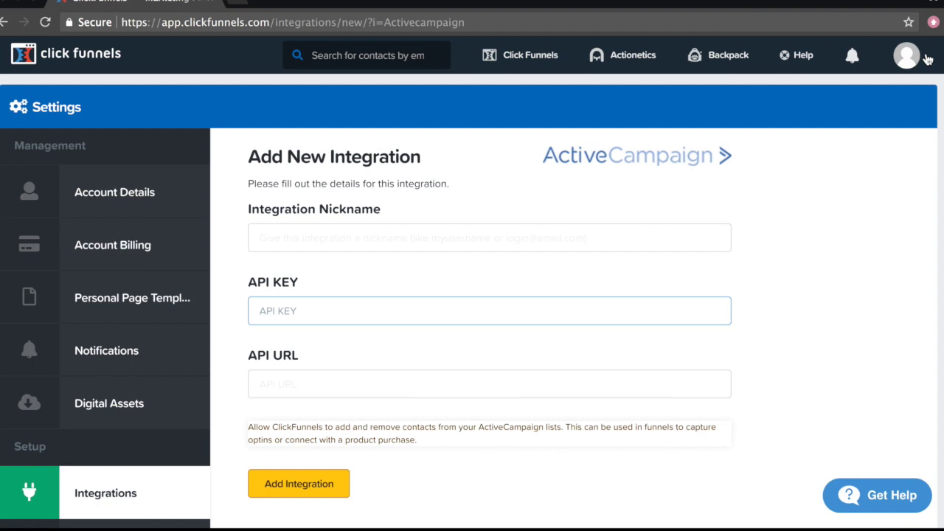
{"action": "left_click", "coordinate": [6, 23]}
{"action": "left_click", "coordinate": [6, 22]}
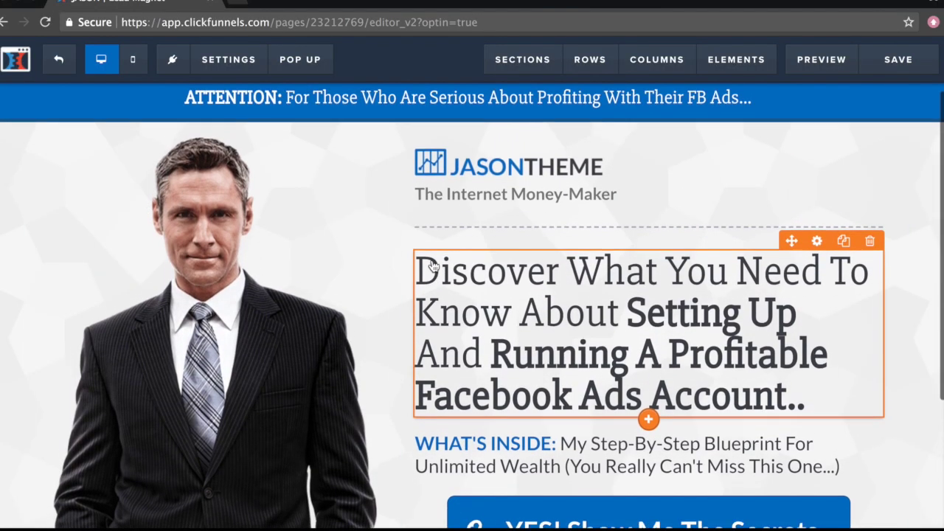
Open the page's Settings > Integrations panel and review the integration and action lists.
{"action": "left_click", "coordinate": [229, 59]}
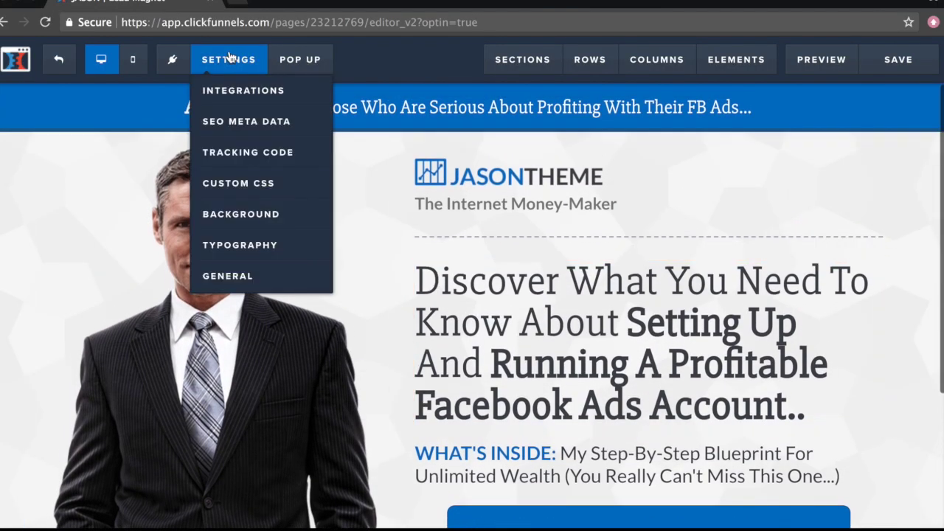
{"action": "left_click", "coordinate": [233, 93]}
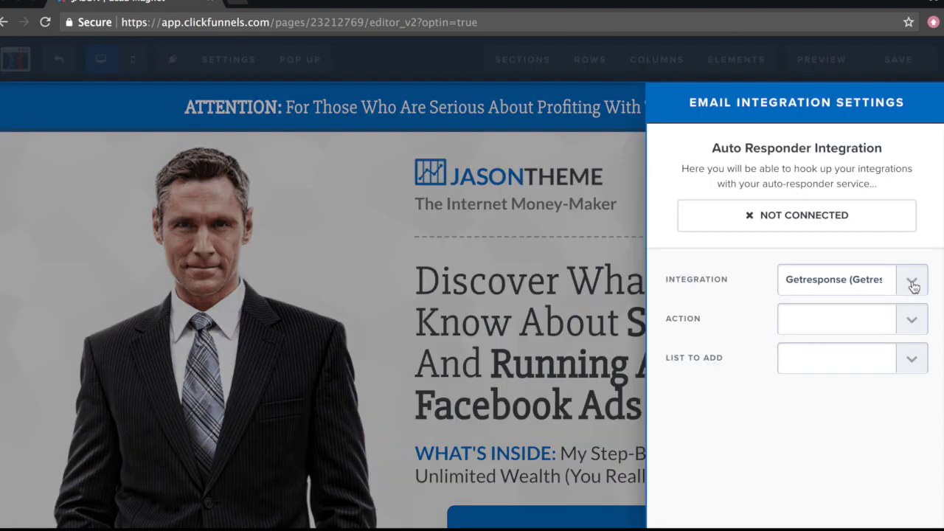
{"action": "left_click", "coordinate": [913, 285]}
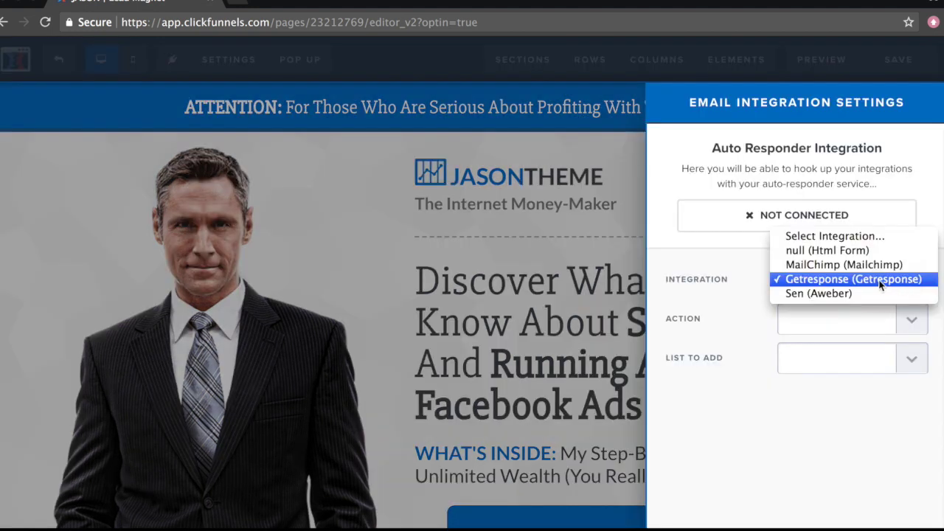
{"action": "left_click", "coordinate": [824, 278]}
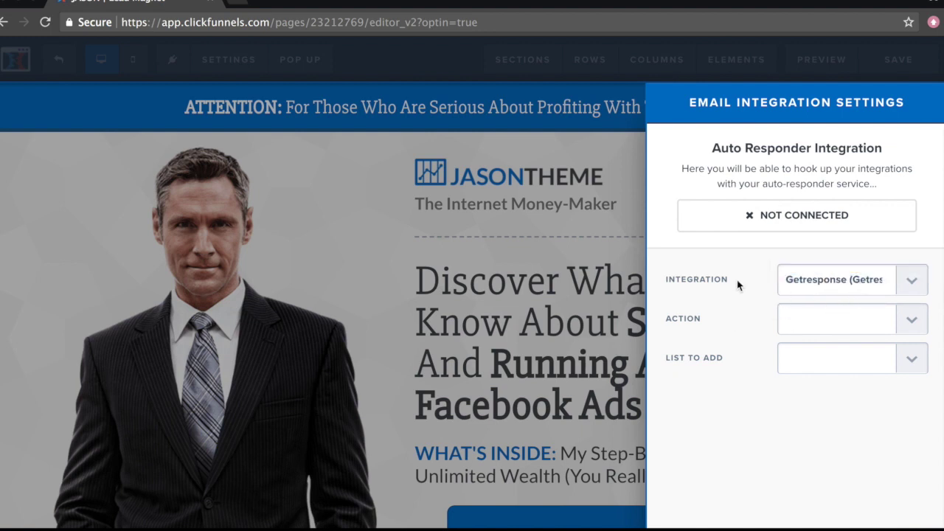
{"action": "left_click", "coordinate": [910, 277]}
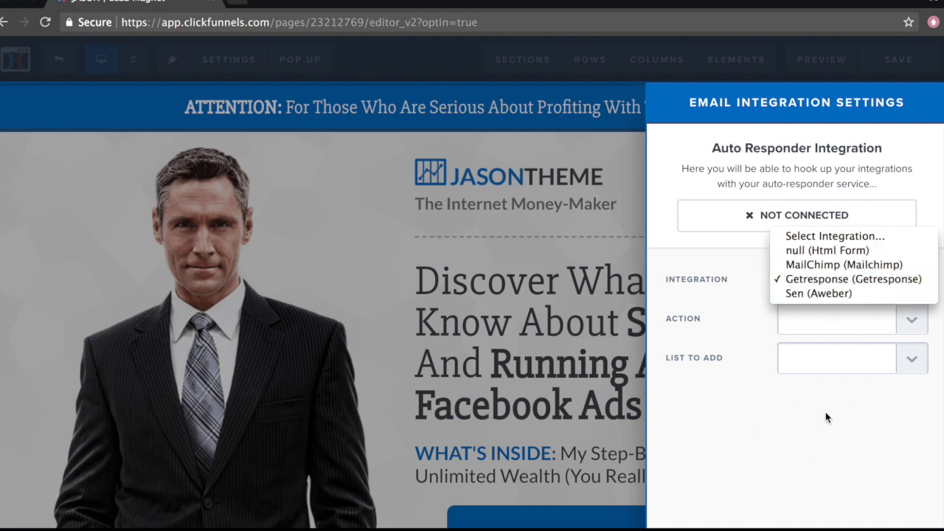
{"action": "left_click", "coordinate": [802, 410]}
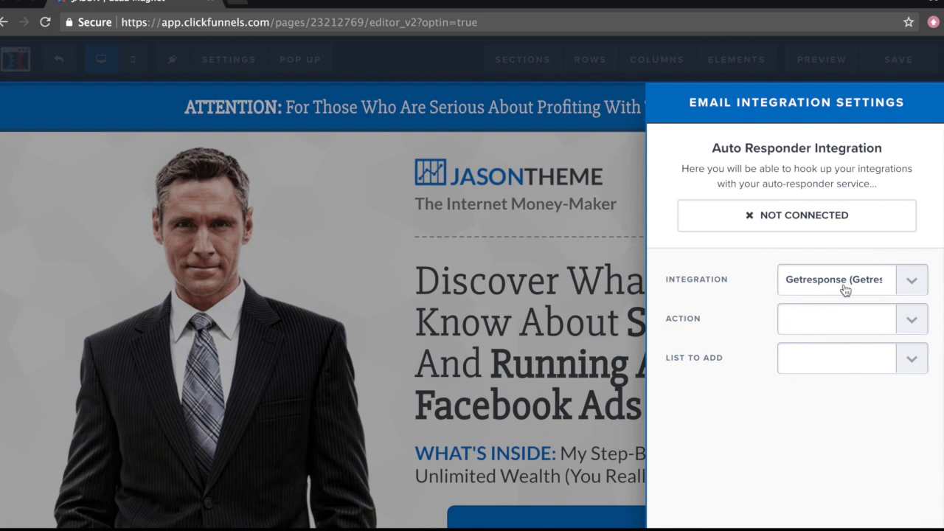
{"action": "left_click", "coordinate": [908, 323]}
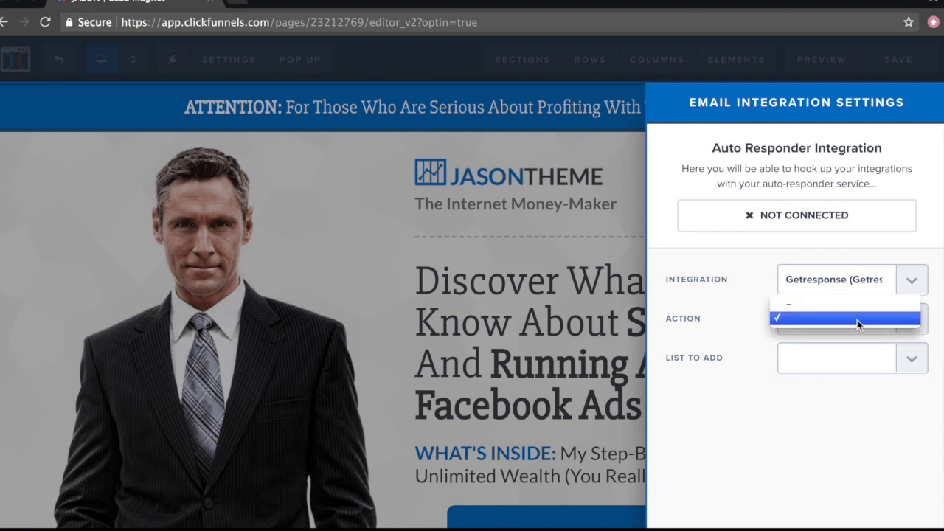
{"action": "left_click", "coordinate": [880, 314]}
Set the integration to Aweber with action Integrate Existing Form, and close the panel.
{"action": "left_click", "coordinate": [830, 280]}
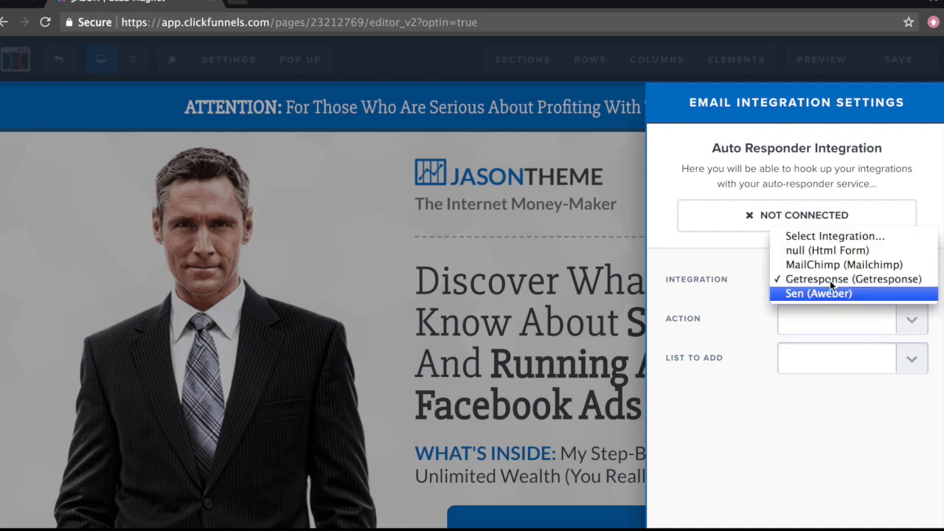
{"action": "left_click", "coordinate": [808, 291]}
{"action": "left_click", "coordinate": [906, 317]}
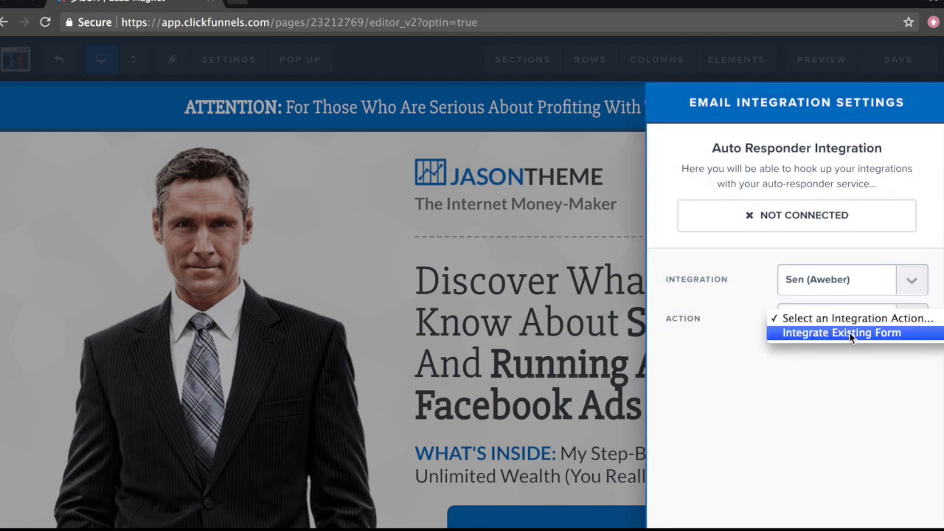
{"action": "left_click", "coordinate": [849, 332]}
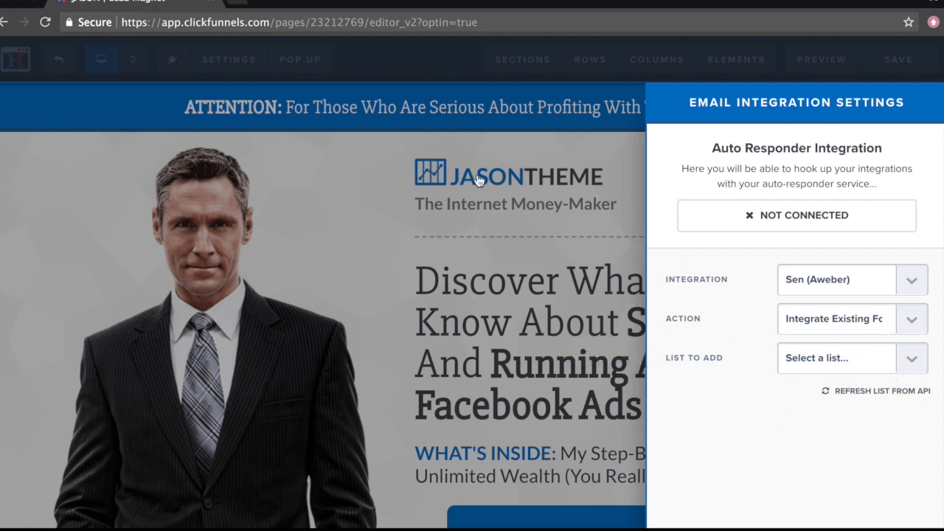
{"action": "left_click", "coordinate": [358, 305]}
Save the opt-in page.
{"action": "scroll", "coordinate": [553, 356], "scroll_direction": "down", "scroll_amount": 3}
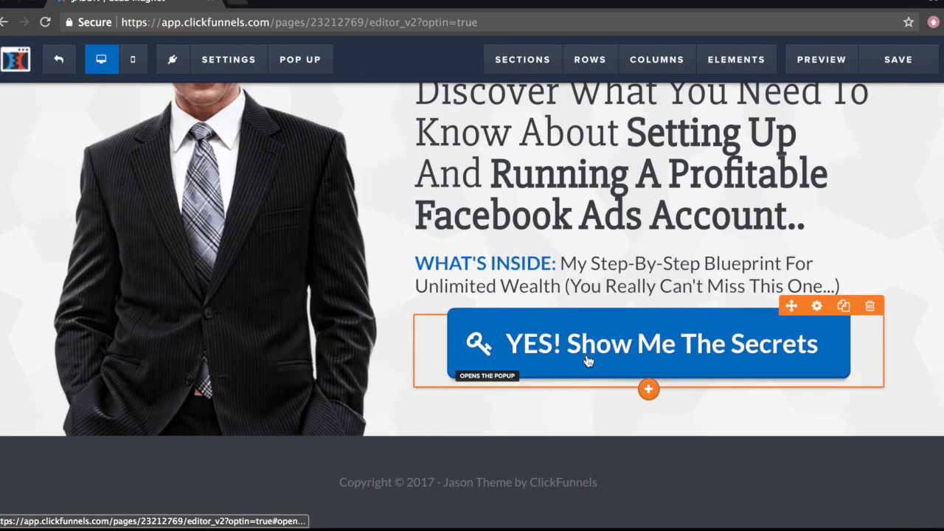
{"action": "scroll", "coordinate": [596, 346], "scroll_direction": "up", "scroll_amount": 3}
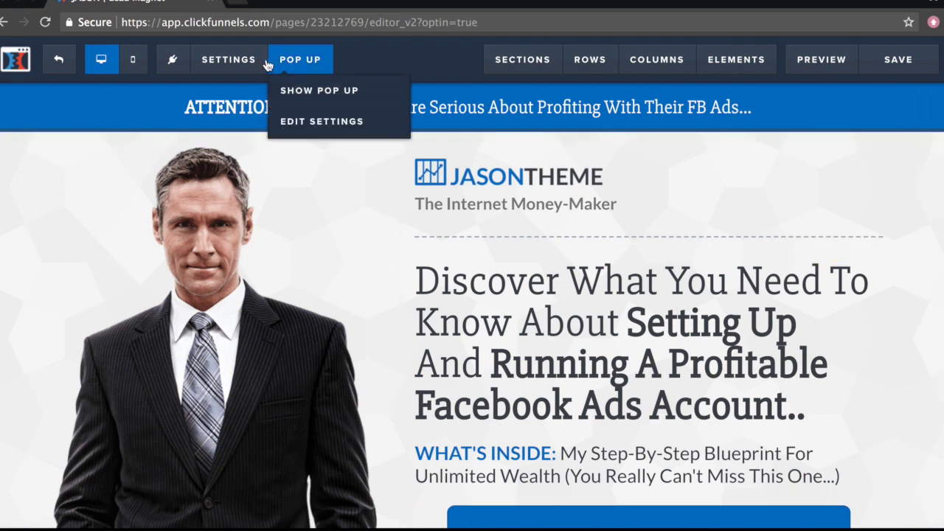
{"action": "mouse_move", "coordinate": [295, 57]}
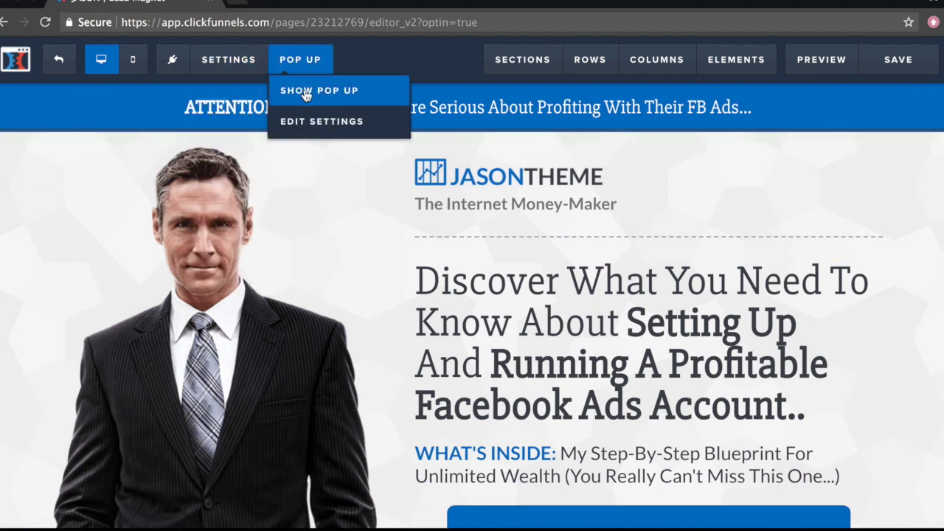
{"action": "scroll", "coordinate": [610, 273], "scroll_direction": "down", "scroll_amount": 3}
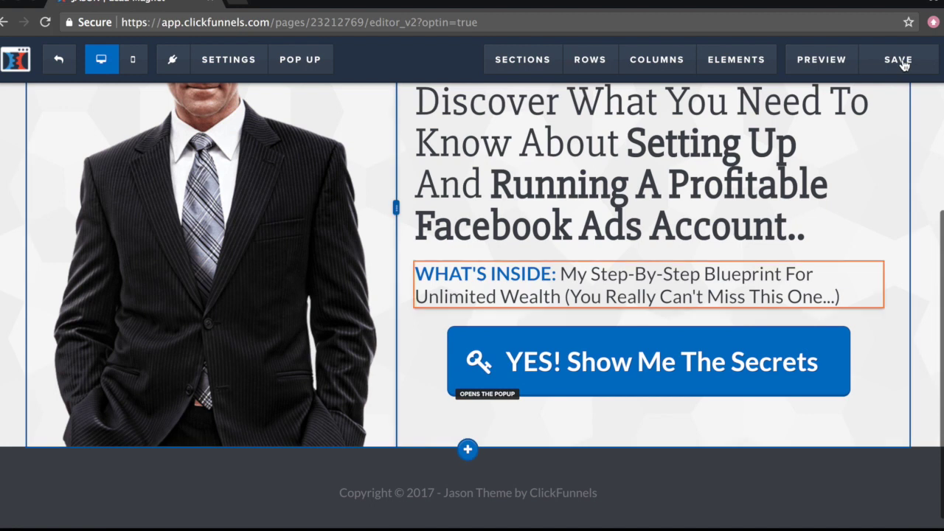
{"action": "left_click", "coordinate": [901, 65]}
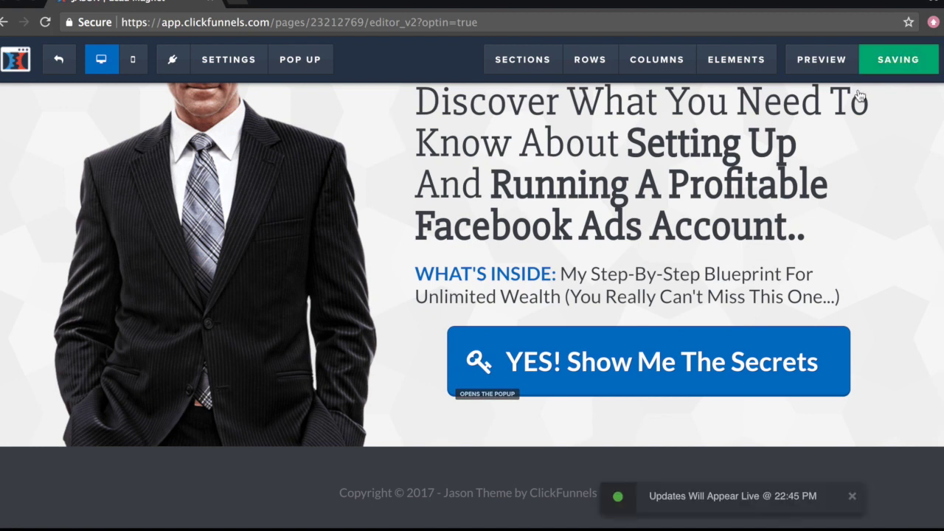
{"action": "mouse_move", "coordinate": [832, 126]}
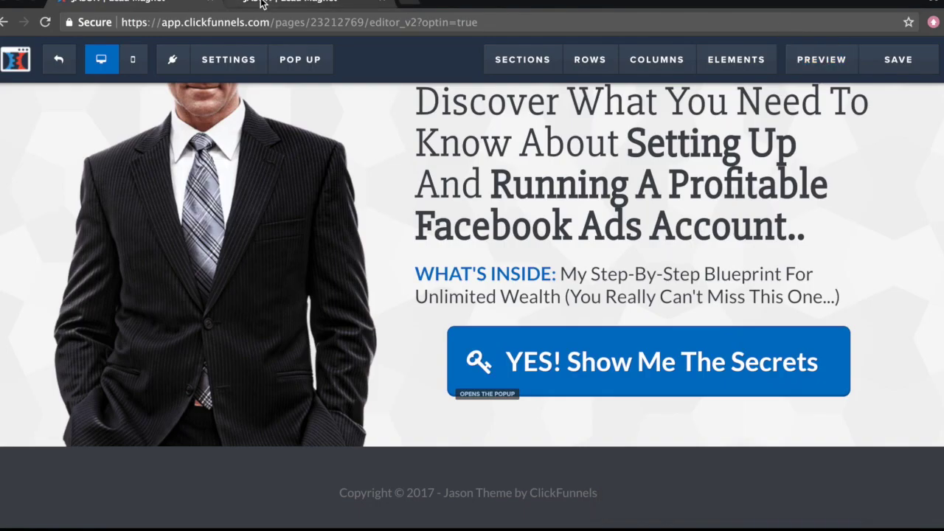
Check the live preview, where 'YES! Show Me The Secrets' opens the email sign-up popup.
{"action": "left_click", "coordinate": [269, 5]}
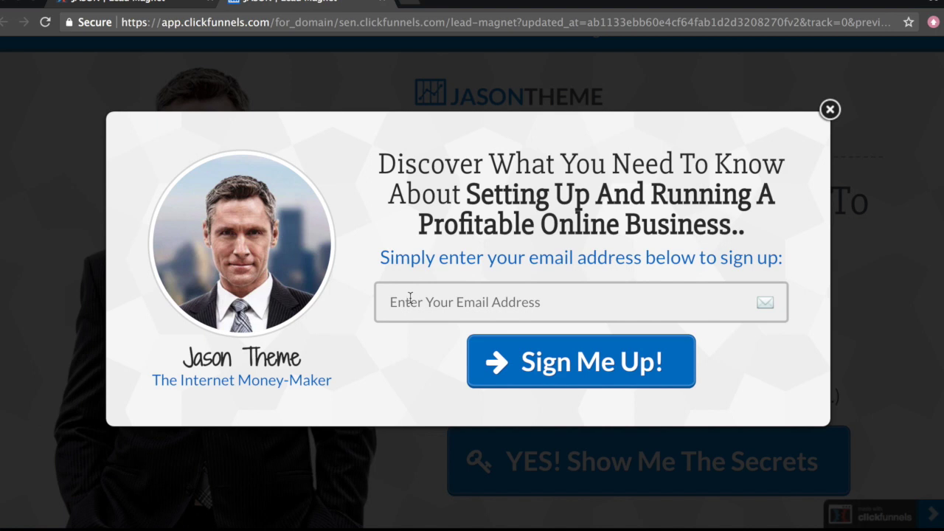
{"action": "left_click", "coordinate": [411, 298]}
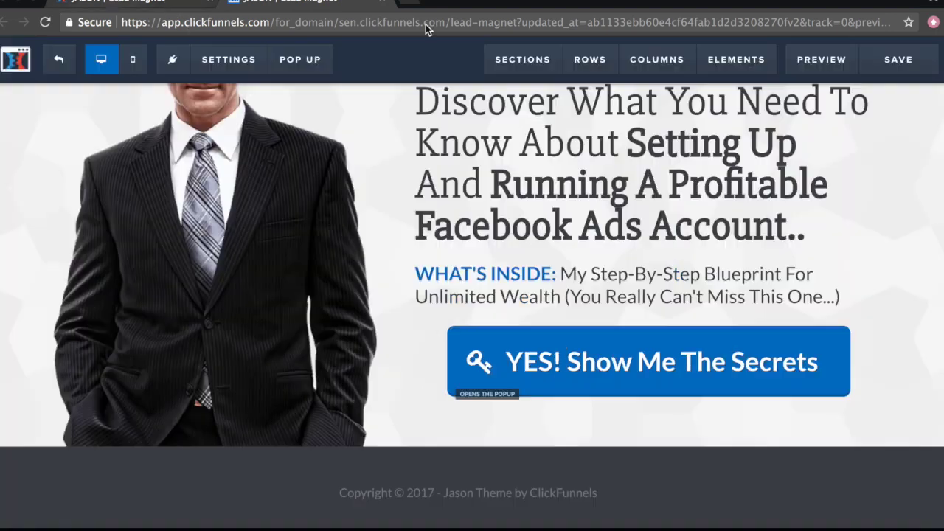
{"action": "left_click", "coordinate": [168, 7]}
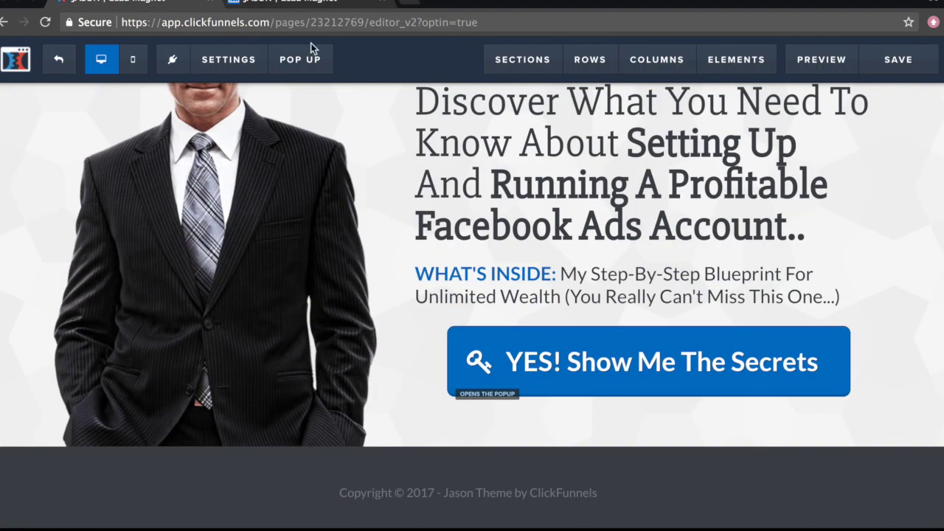
Show the popup, replace the name under its portrait with the author's name, and close it.
{"action": "mouse_move", "coordinate": [300, 59]}
{"action": "left_click", "coordinate": [299, 92]}
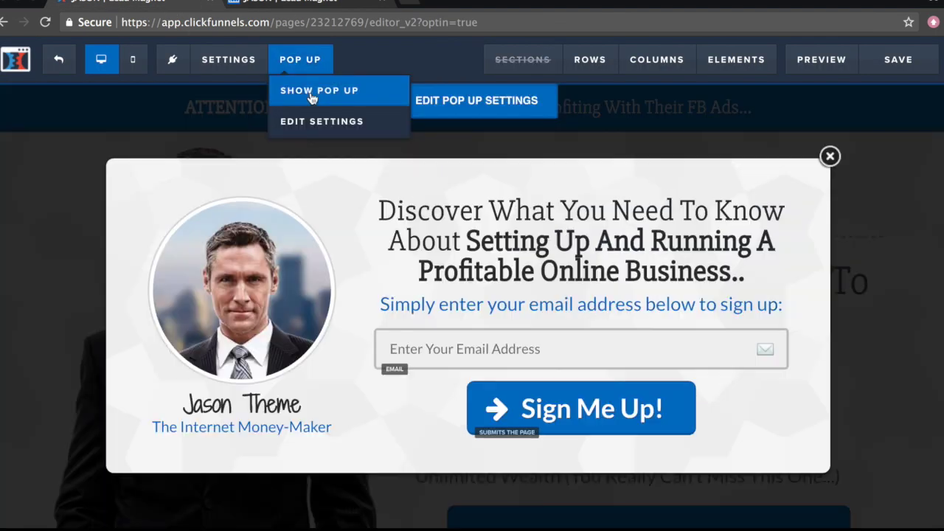
{"action": "left_click", "coordinate": [220, 399]}
{"action": "left_click_drag", "start_coordinate": [184, 404], "coordinate": [328, 404]}
{"action": "type", "text": "Sen"}
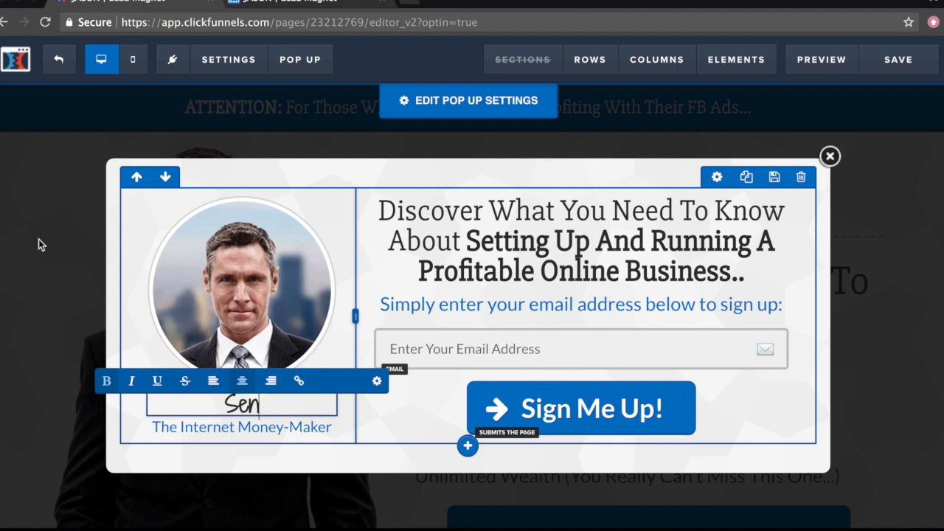
{"action": "left_click", "coordinate": [313, 271]}
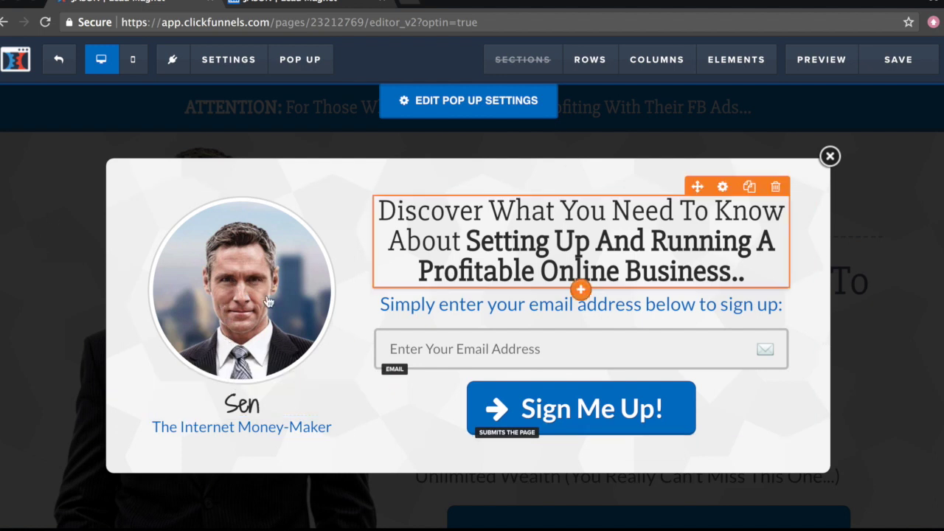
{"action": "left_click", "coordinate": [829, 156]}
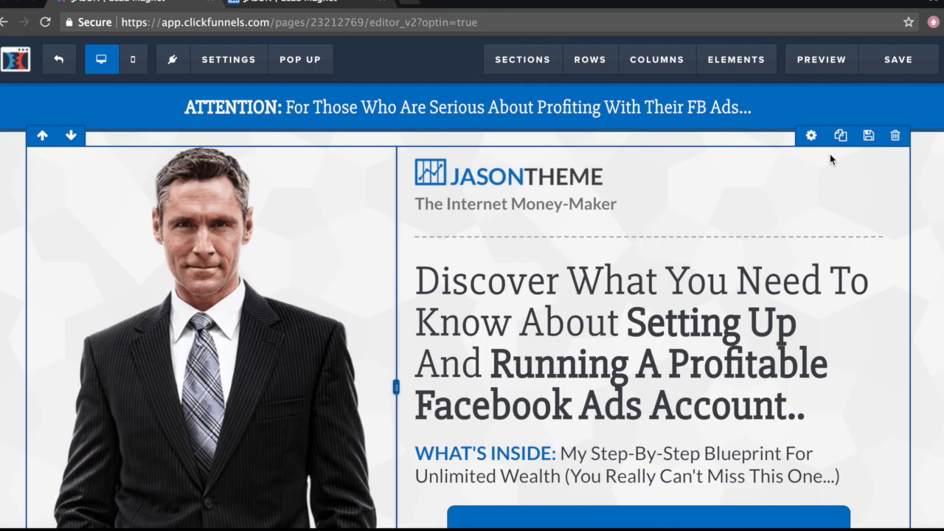
Save the opt-in page with the updated popup name.
{"action": "left_click", "coordinate": [895, 59]}
{"action": "scroll", "coordinate": [36, 253], "scroll_direction": "down", "scroll_amount": 1}
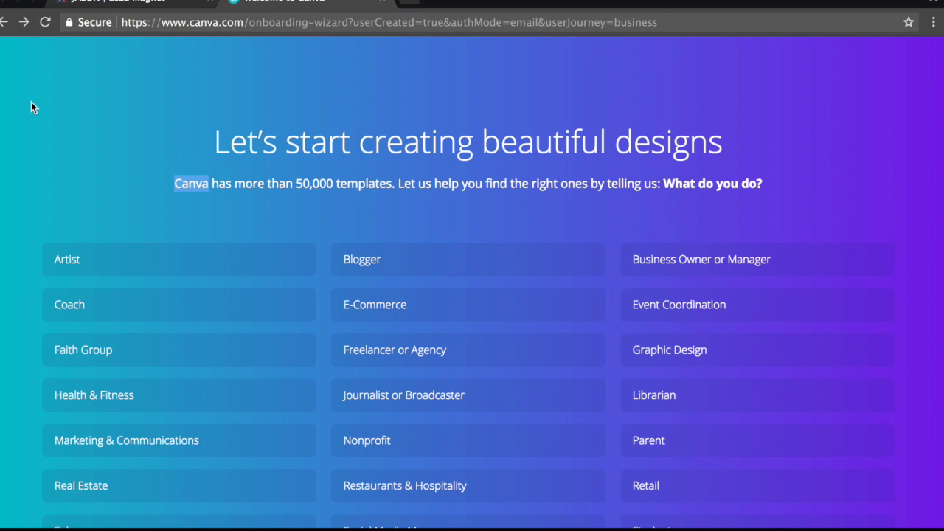
Scroll Canva's Create a design gallery down to the Blogging & eBooks eBook type.
{"action": "left_click", "coordinate": [5, 199]}
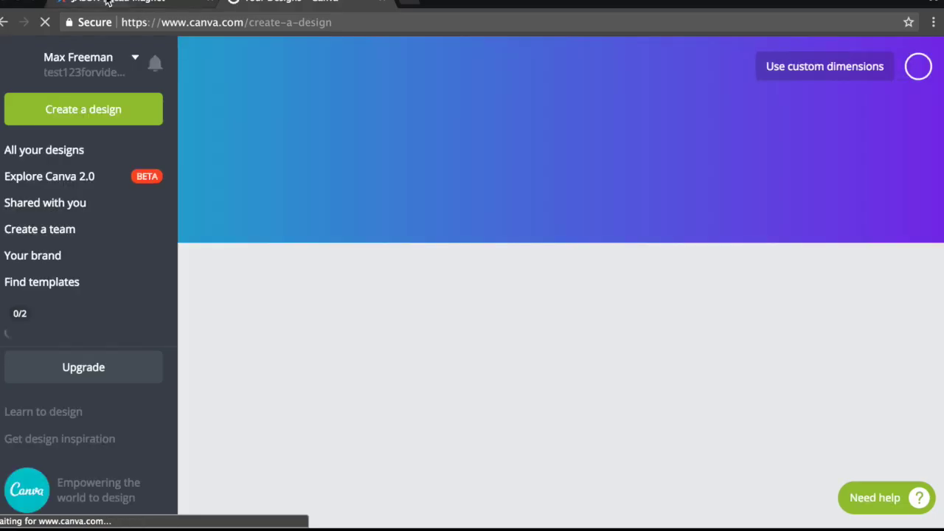
{"action": "left_click", "coordinate": [107, 3]}
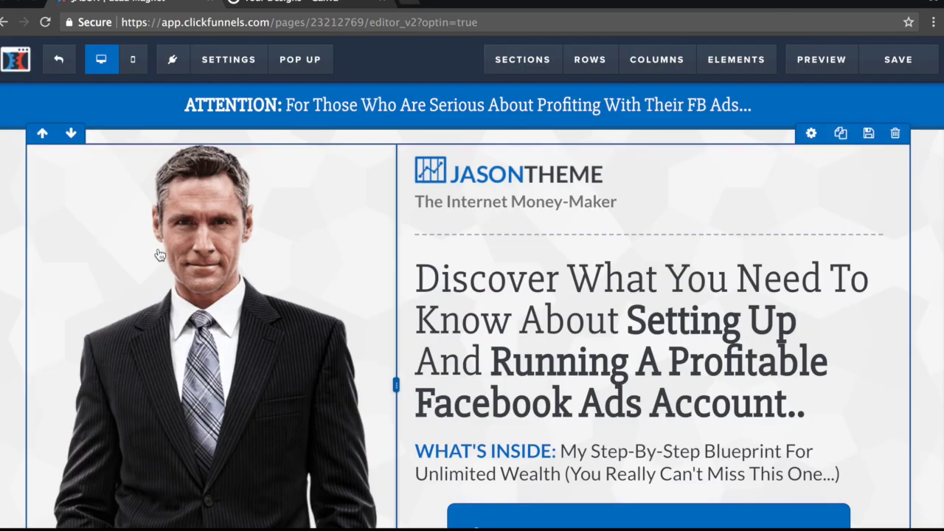
{"action": "scroll", "coordinate": [169, 402], "scroll_direction": "down", "scroll_amount": 2}
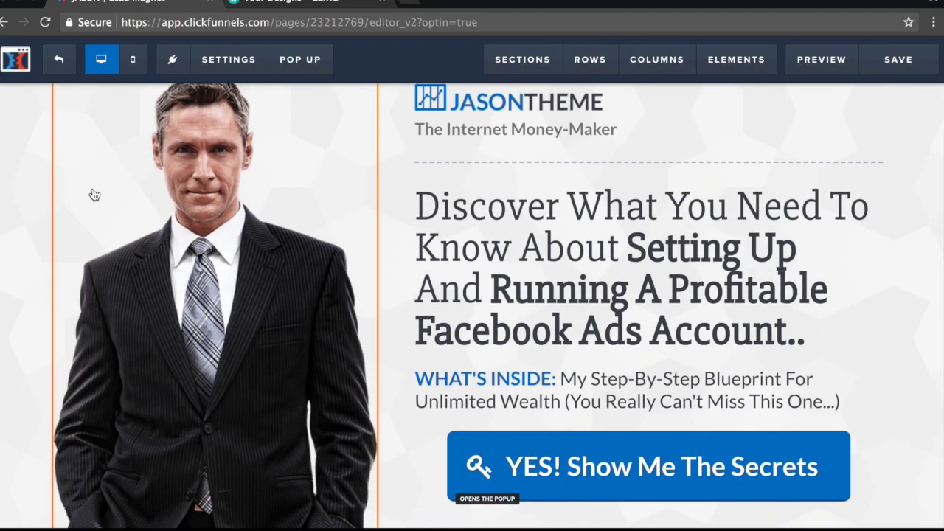
{"action": "scroll", "coordinate": [128, 184], "scroll_direction": "up", "scroll_amount": 1}
{"action": "scroll", "coordinate": [128, 184], "scroll_direction": "up", "scroll_amount": 2}
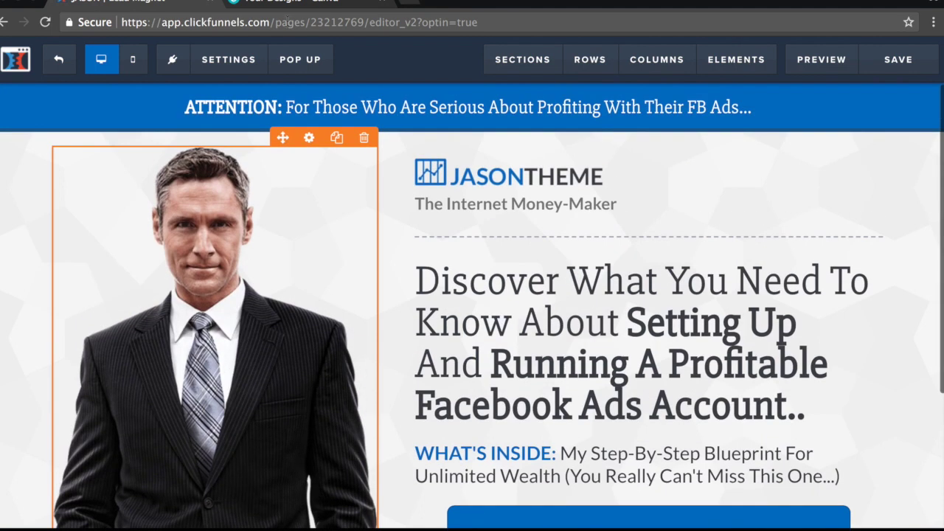
{"action": "left_click", "coordinate": [288, 3]}
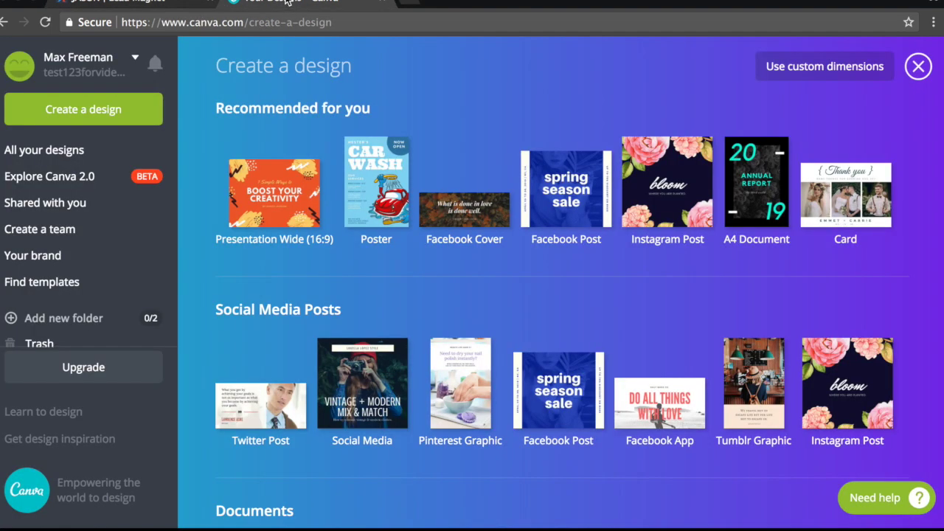
{"action": "scroll", "coordinate": [406, 133], "scroll_direction": "down", "scroll_amount": 5}
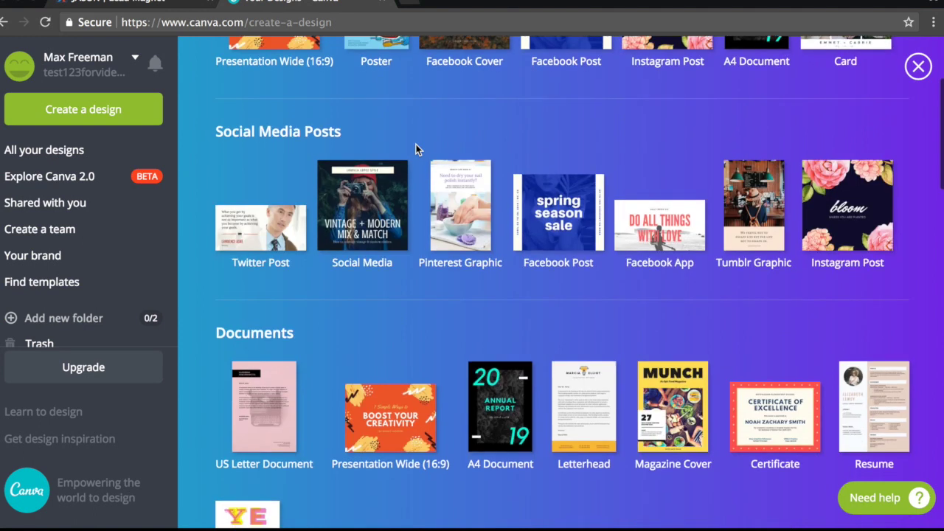
{"action": "scroll", "coordinate": [415, 149], "scroll_direction": "down", "scroll_amount": 1}
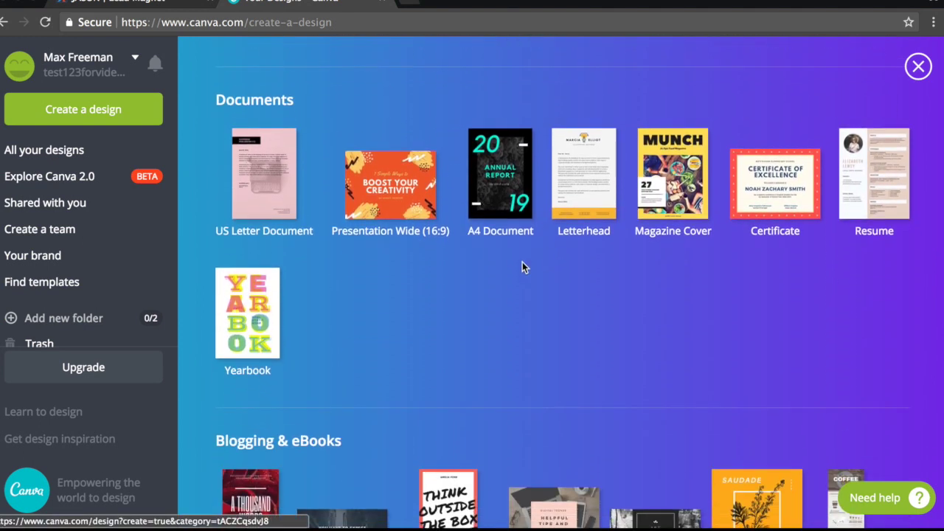
{"action": "scroll", "coordinate": [504, 178], "scroll_direction": "down", "scroll_amount": 3}
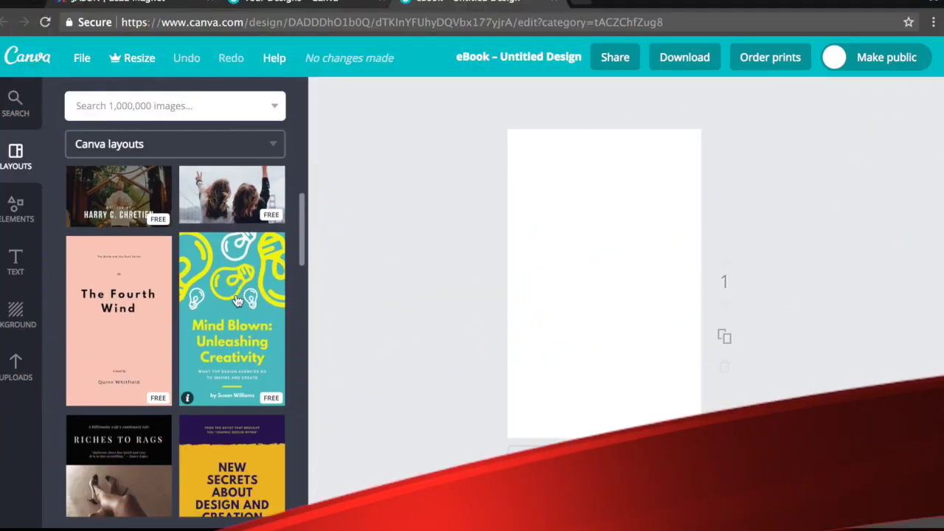
Apply the yellow-and-purple layout and retitle it 'FREE BOOK SHOWS YOU HOW TO PROFIT WITH FB ADS FAST!'.
{"action": "scroll", "coordinate": [238, 301], "scroll_direction": "down", "scroll_amount": 4}
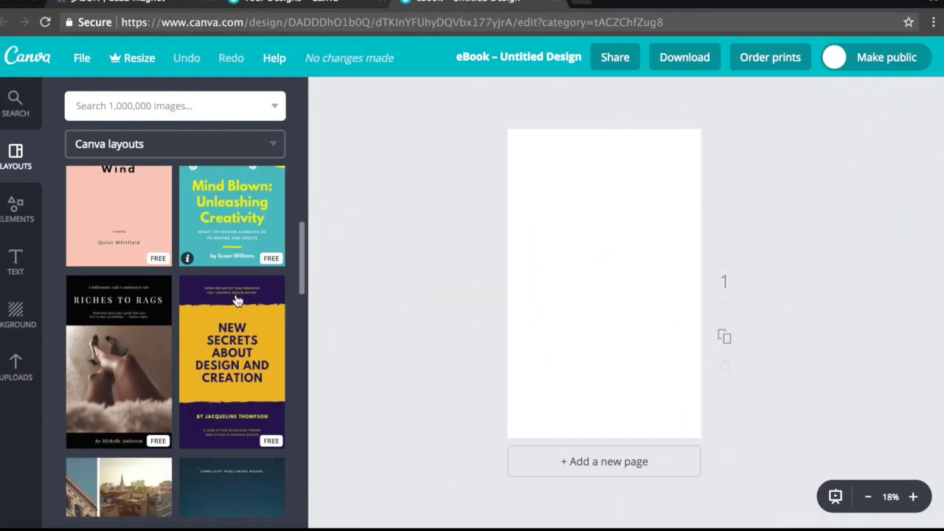
{"action": "scroll", "coordinate": [225, 219], "scroll_direction": "up", "scroll_amount": 1}
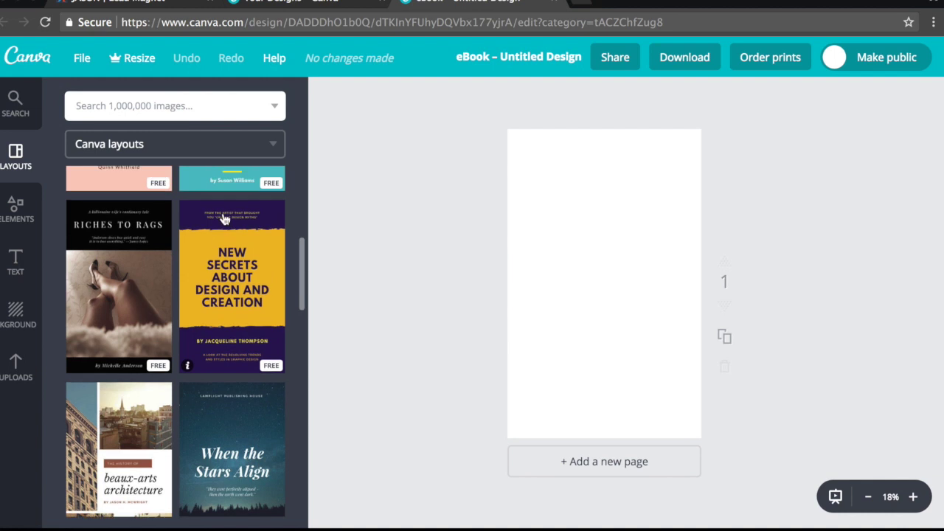
{"action": "left_click", "coordinate": [237, 305]}
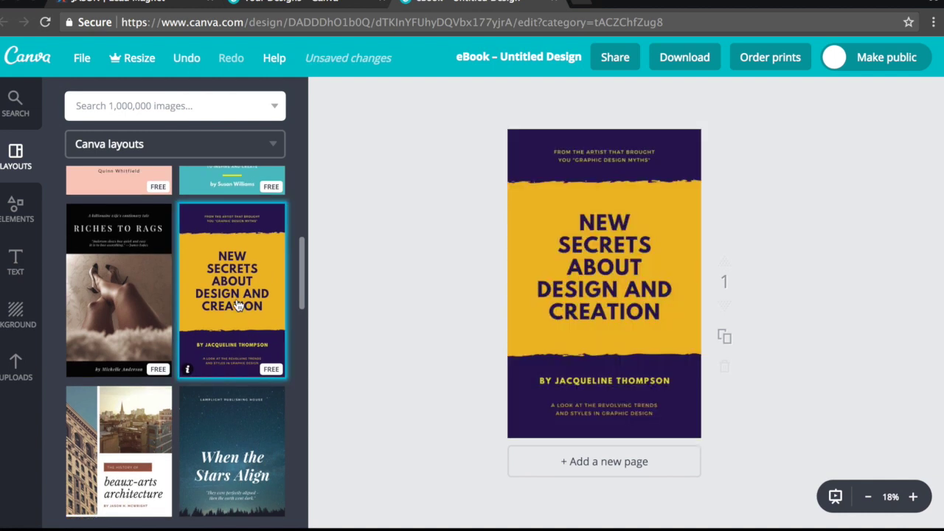
{"action": "left_click", "coordinate": [605, 275]}
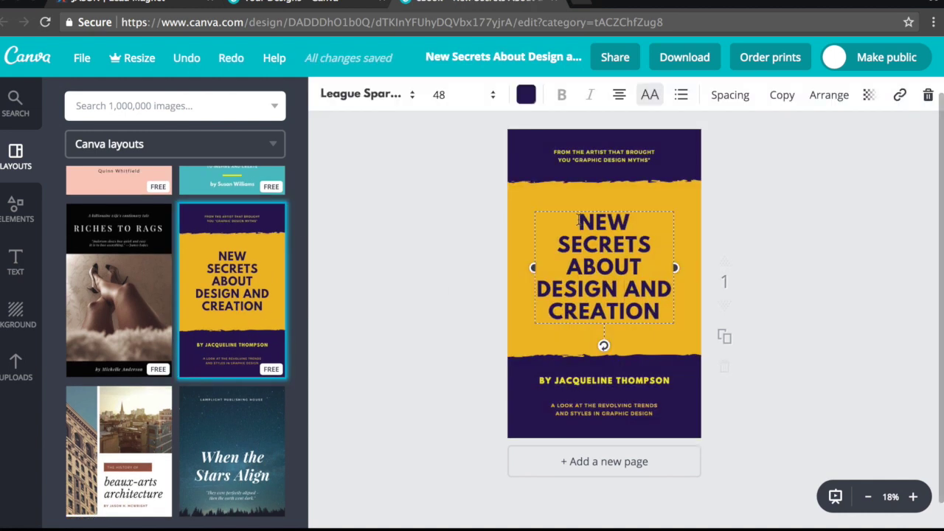
{"action": "left_click_drag", "start_coordinate": [621, 267], "coordinate": [645, 315]}
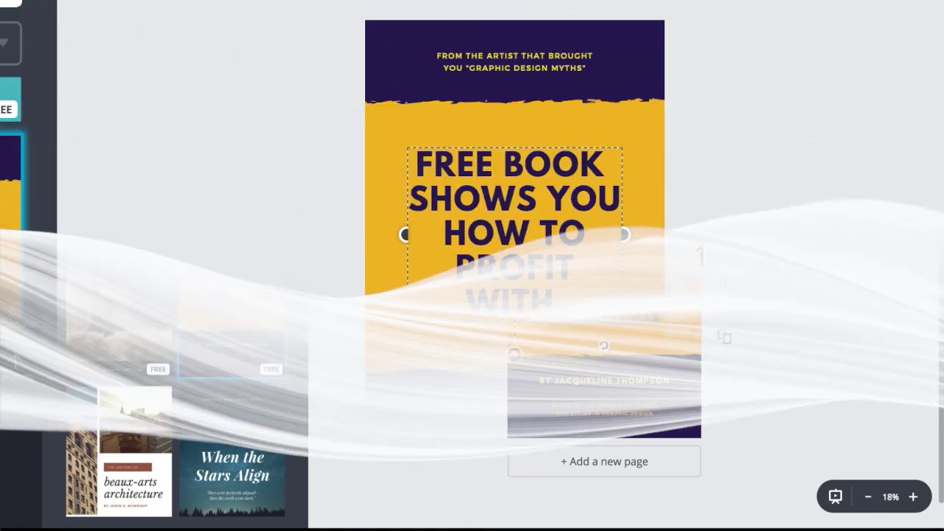
{"action": "type", "text": "FB ADS FAST!"}
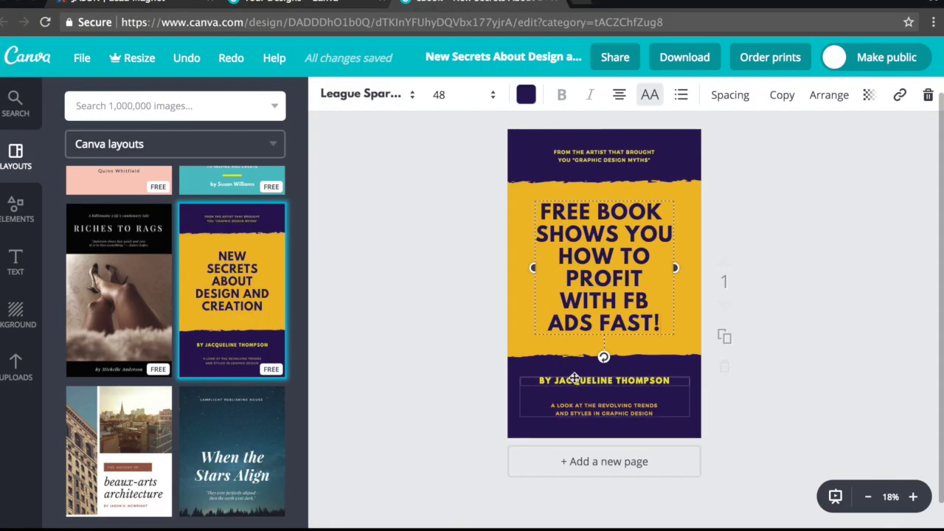
{"action": "left_click", "coordinate": [574, 378]}
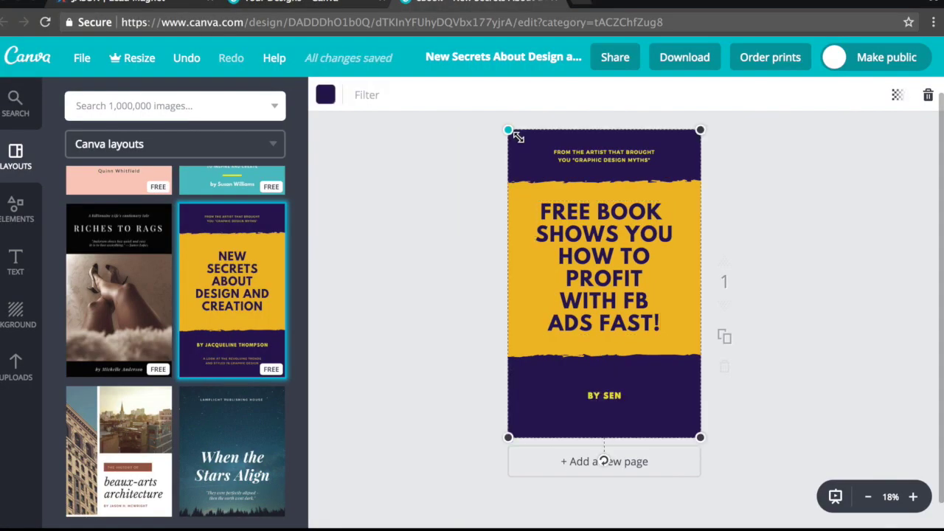
Make the cover background cyan and the author byline text black.
{"action": "left_click", "coordinate": [325, 95]}
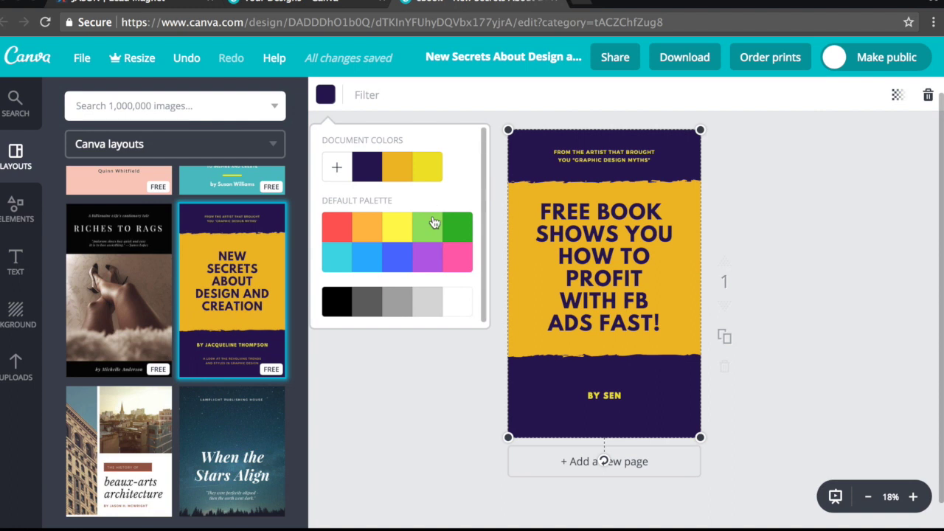
{"action": "left_click", "coordinate": [338, 256]}
{"action": "left_click", "coordinate": [585, 152]}
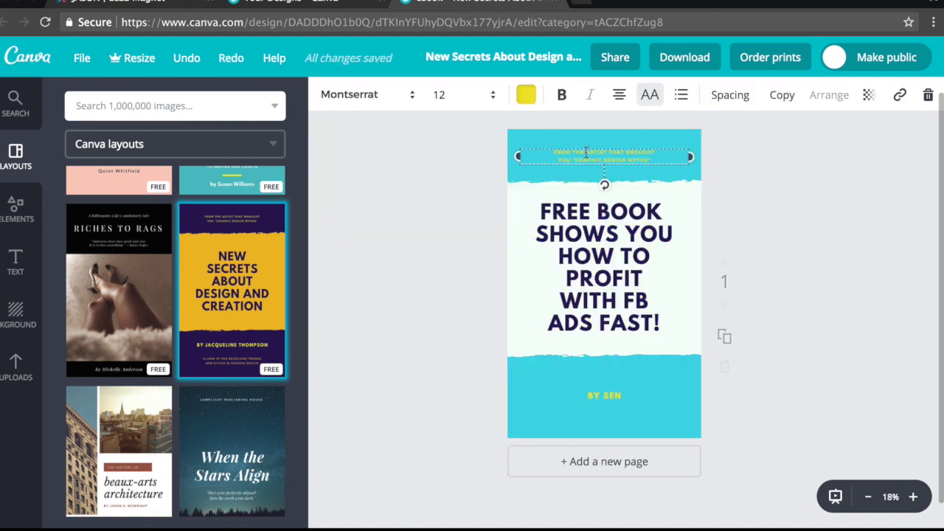
{"action": "left_click", "coordinate": [527, 96]}
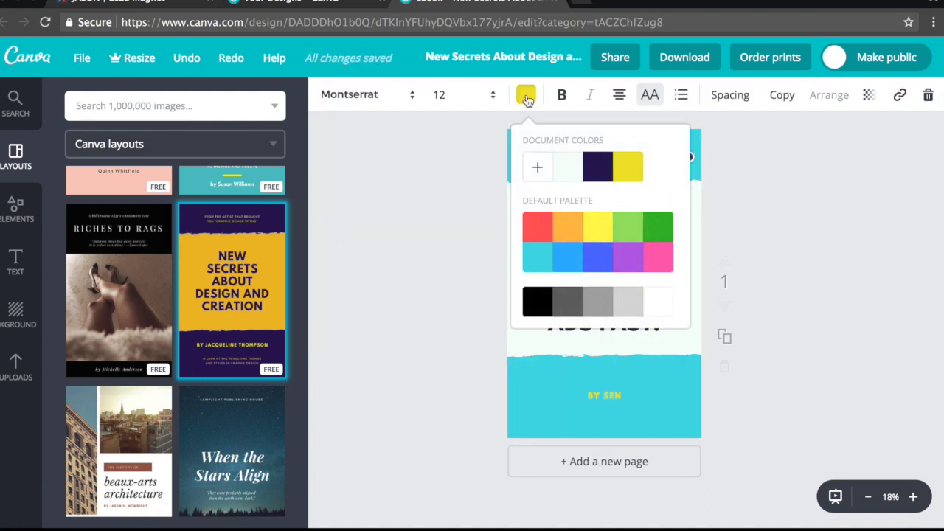
{"action": "left_click", "coordinate": [539, 311]}
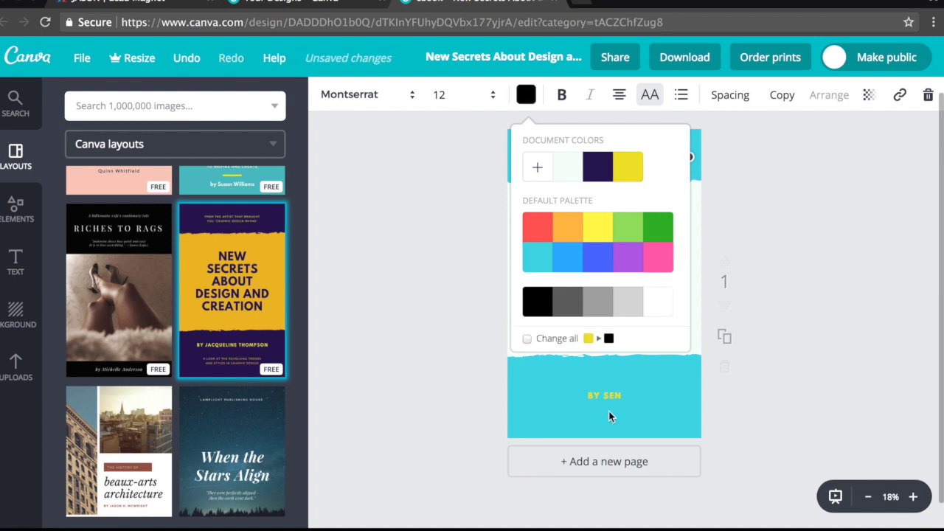
{"action": "left_click", "coordinate": [612, 396]}
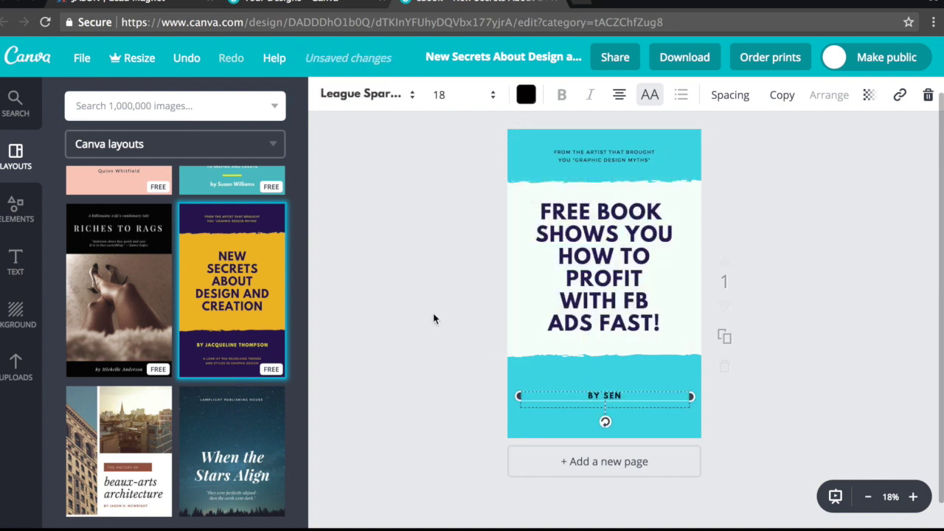
Glance at the ClickFunnels editor, then download the Canva cover as a PDF.
{"action": "left_click", "coordinate": [169, 2]}
{"action": "left_click", "coordinate": [473, 3]}
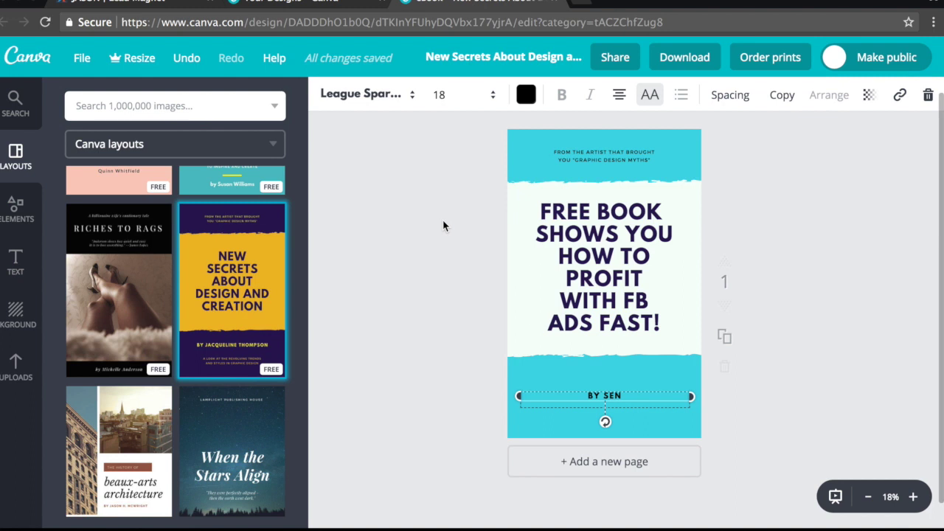
{"action": "left_click", "coordinate": [684, 58]}
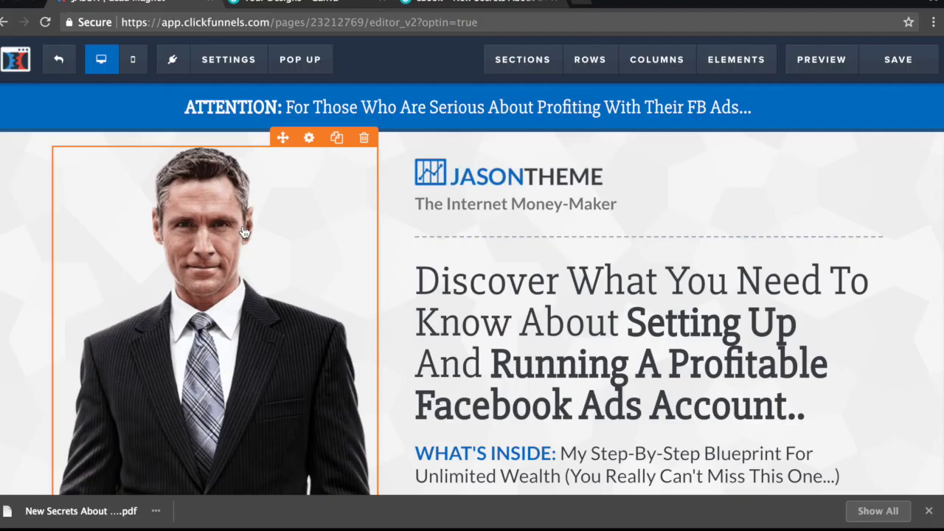
{"action": "scroll", "coordinate": [244, 233], "scroll_direction": "down", "scroll_amount": 2}
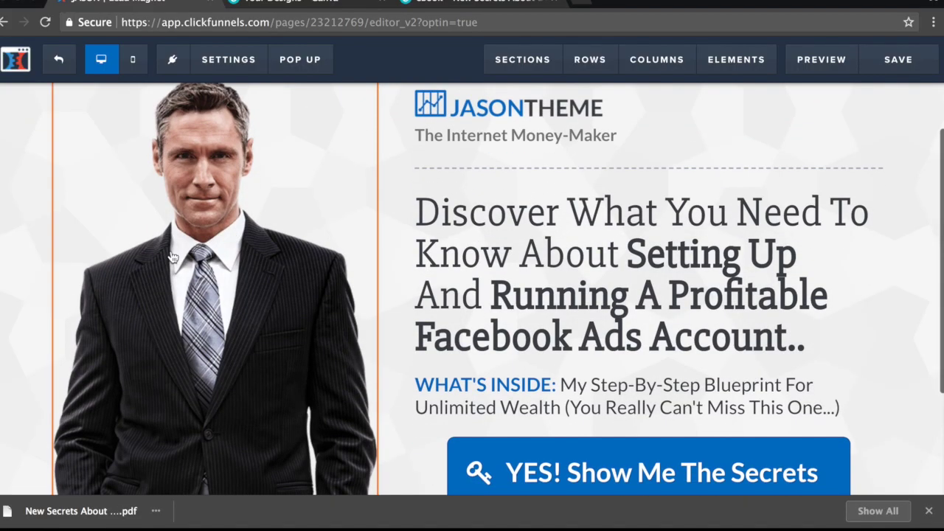
In the portrait image's settings, pick the uploaded Canva eBook cover as its replacement.
{"action": "scroll", "coordinate": [244, 233], "scroll_direction": "up", "scroll_amount": 2}
{"action": "mouse_move", "coordinate": [287, 164]}
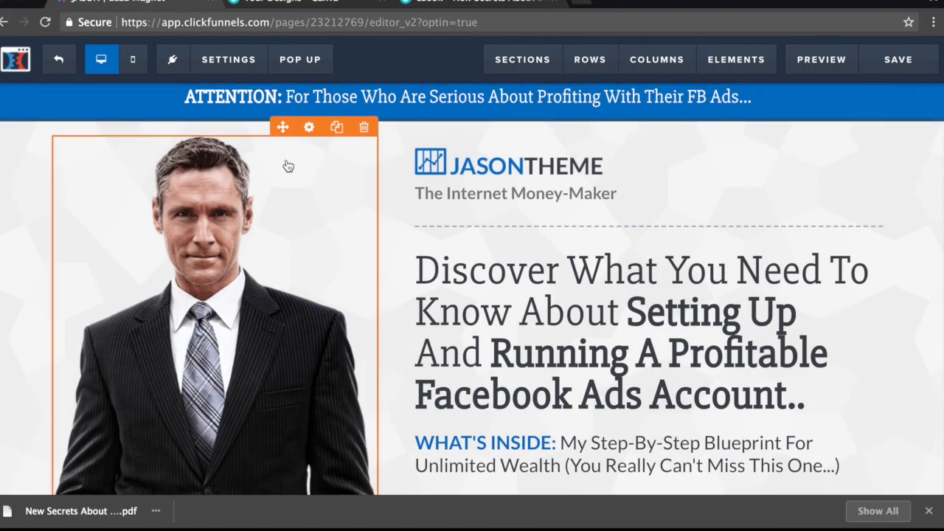
{"action": "left_click", "coordinate": [311, 130]}
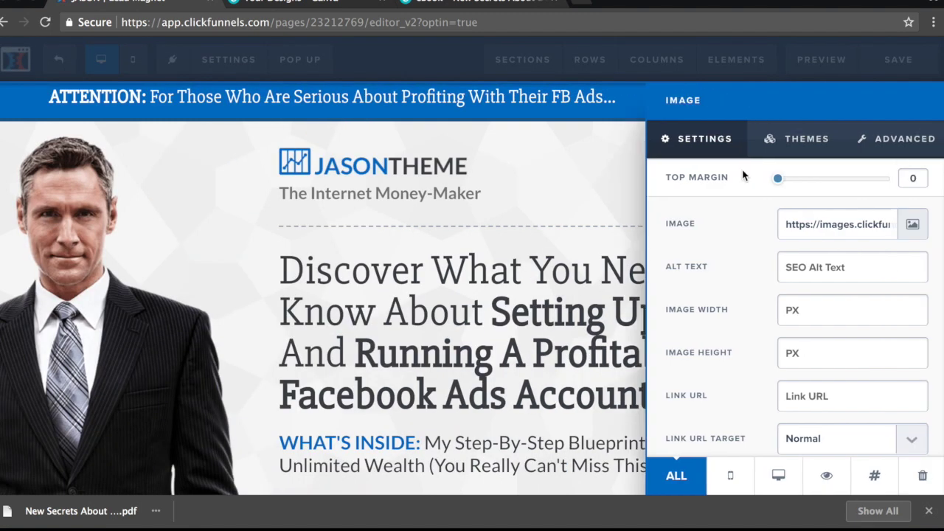
{"action": "left_click", "coordinate": [912, 227]}
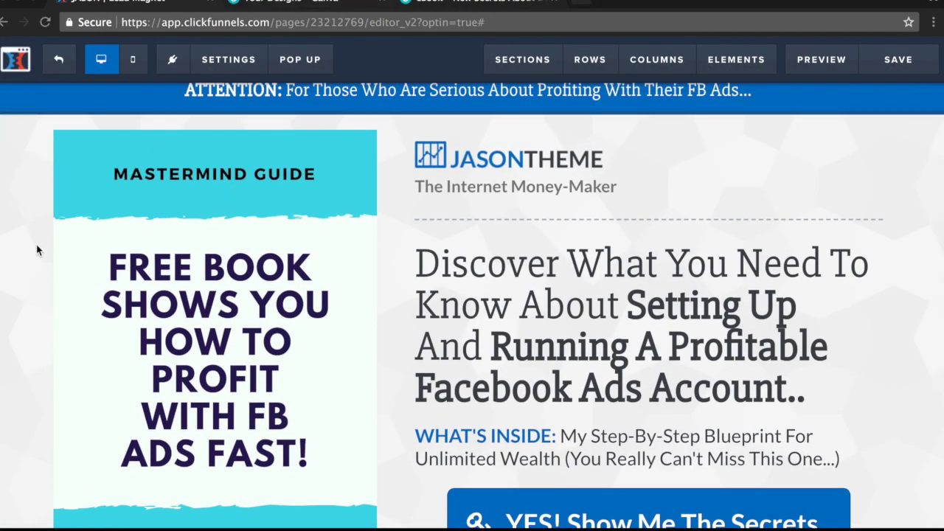
Set the eBook cover image width to 300 px.
{"action": "scroll", "coordinate": [186, 295], "scroll_direction": "down", "scroll_amount": 3}
{"action": "scroll", "coordinate": [160, 305], "scroll_direction": "up", "scroll_amount": 3}
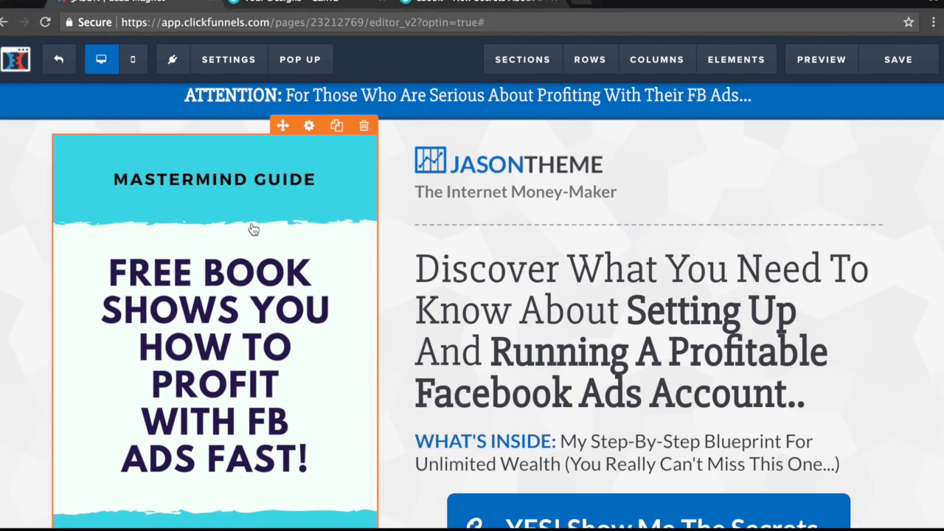
{"action": "left_click", "coordinate": [309, 127]}
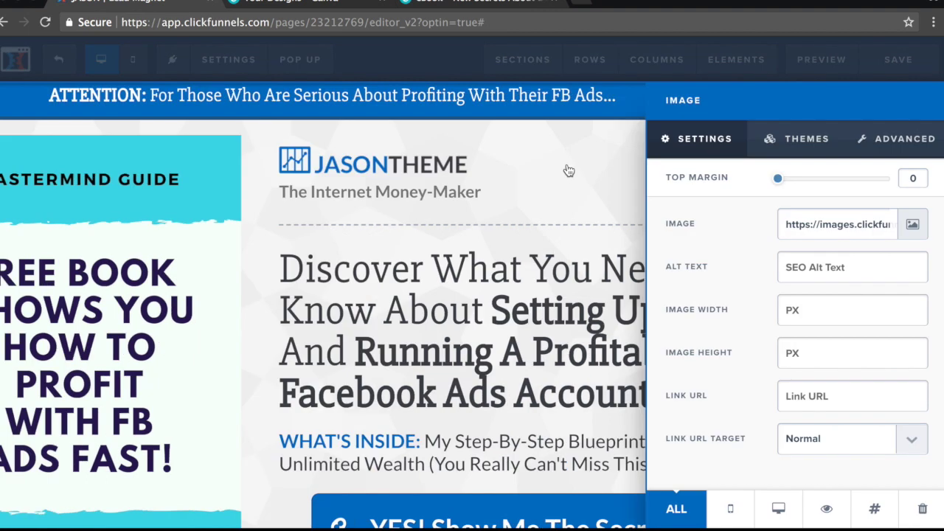
{"action": "left_click", "coordinate": [783, 310]}
{"action": "type", "text": "6"}
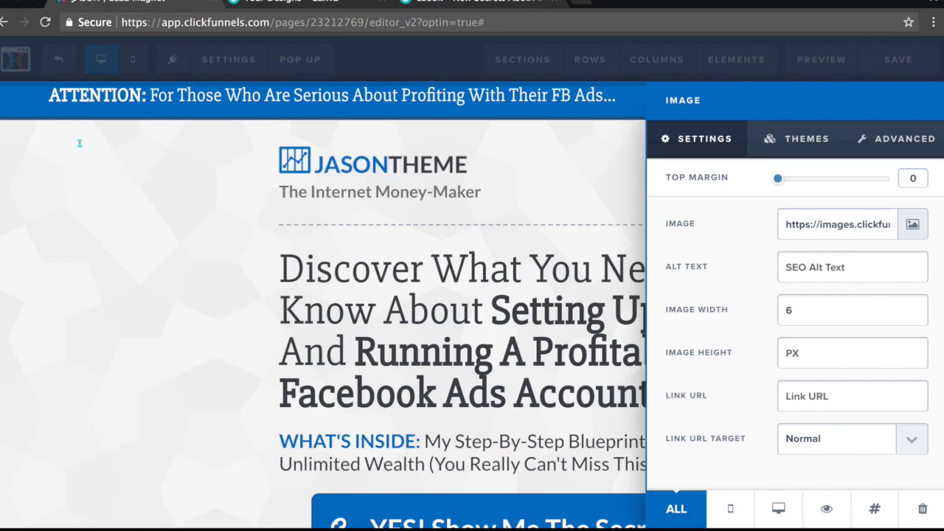
{"action": "key", "text": "BackSpace"}
{"action": "type", "text": "300"}
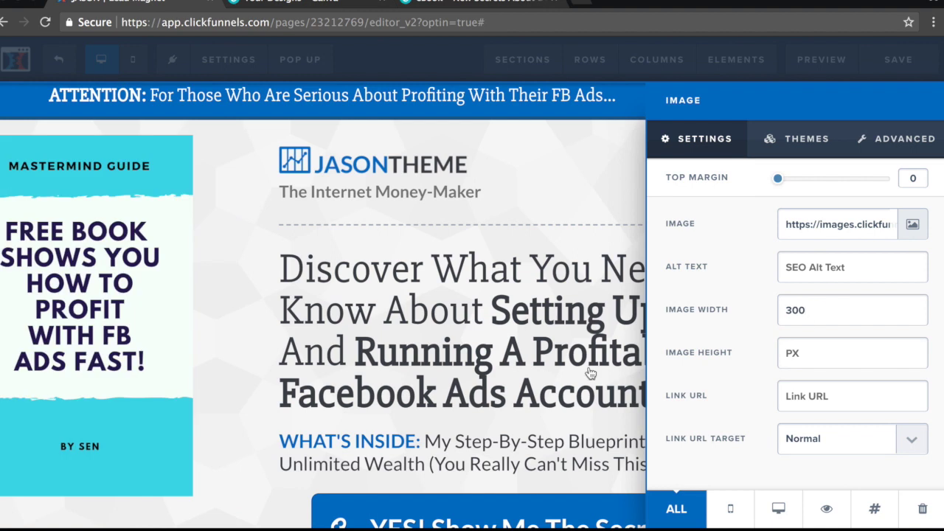
{"action": "left_click", "coordinate": [206, 285]}
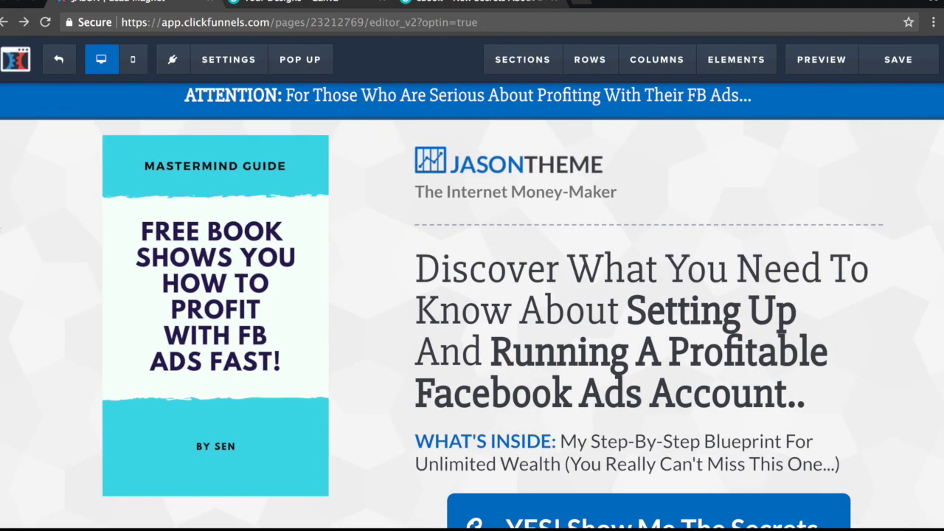
Give the cover image a 35 px top margin.
{"action": "scroll", "coordinate": [28, 209], "scroll_direction": "down", "scroll_amount": 2}
{"action": "scroll", "coordinate": [27, 209], "scroll_direction": "up", "scroll_amount": 2}
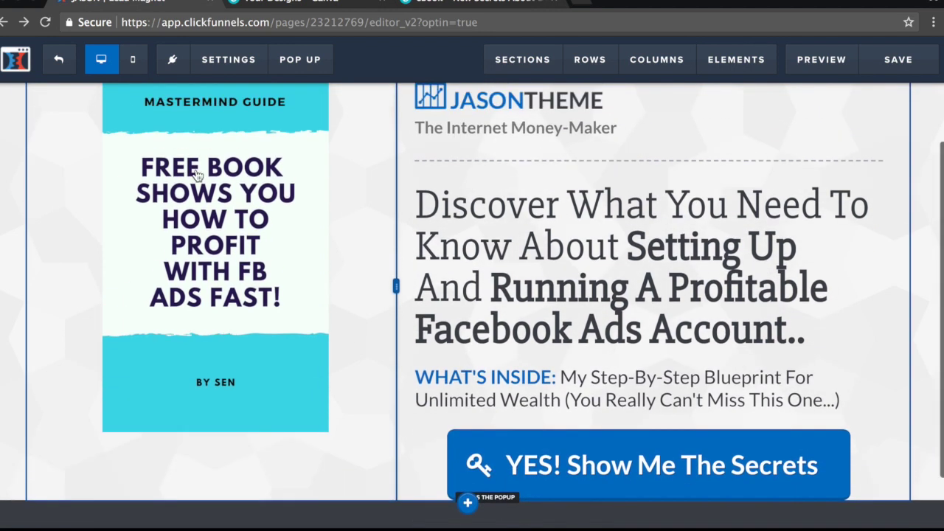
{"action": "left_click", "coordinate": [310, 127]}
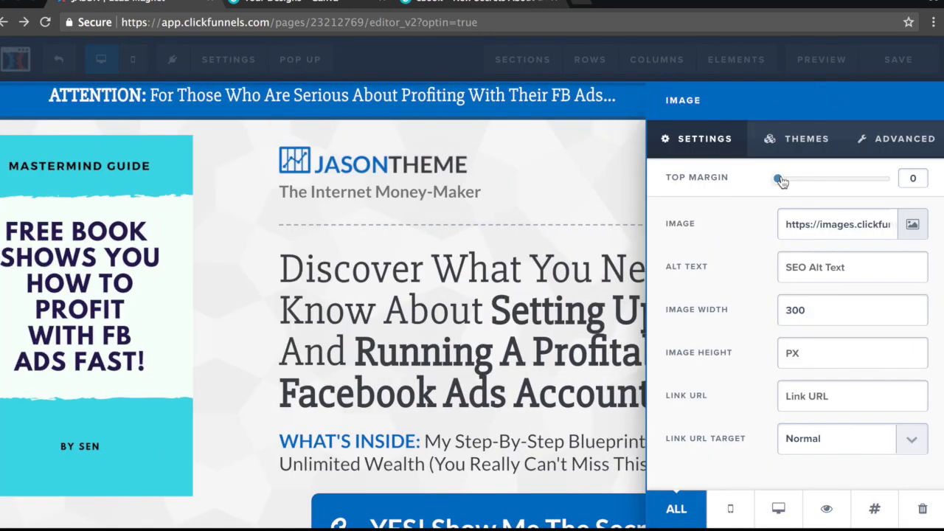
{"action": "left_click_drag", "start_coordinate": [782, 182], "coordinate": [821, 181]}
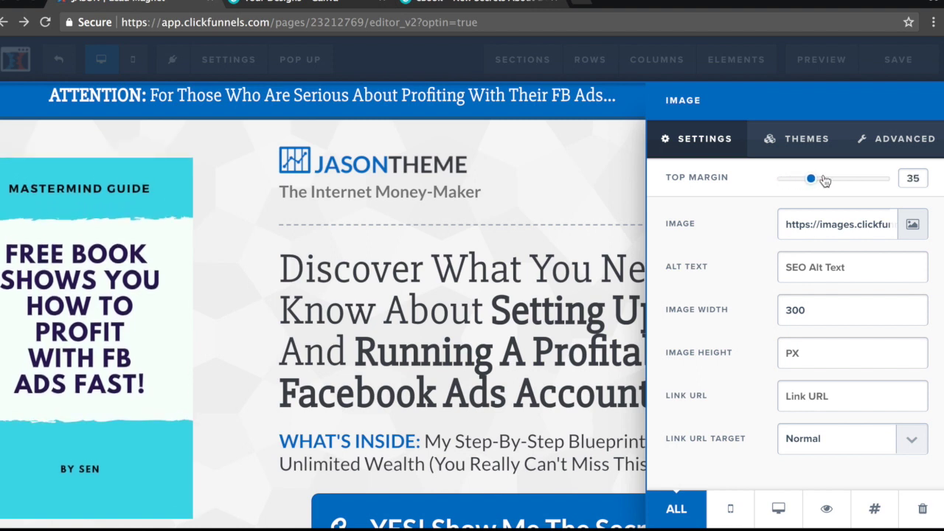
{"action": "left_click", "coordinate": [248, 287]}
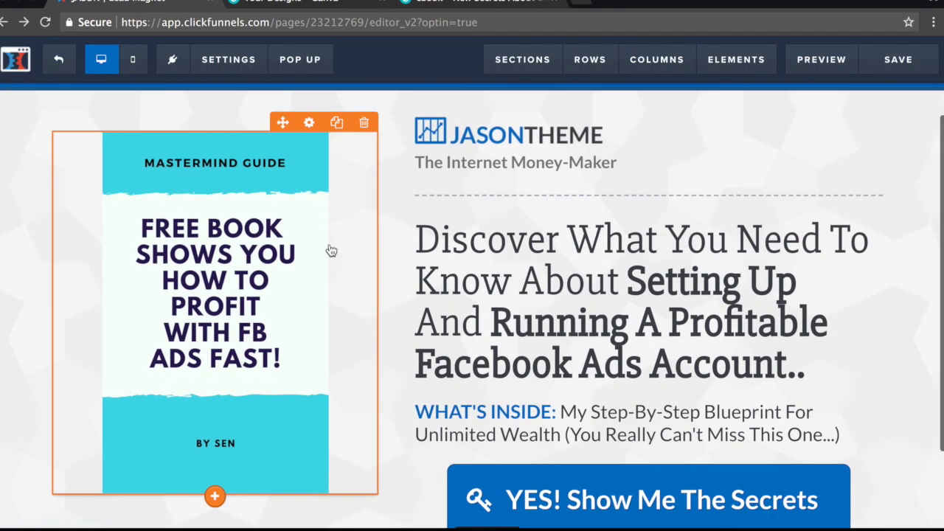
{"action": "scroll", "coordinate": [560, 133], "scroll_direction": "down", "scroll_amount": 2}
Save the opt-in page and go Back to the Lead Magnet step overview.
{"action": "left_click", "coordinate": [903, 59]}
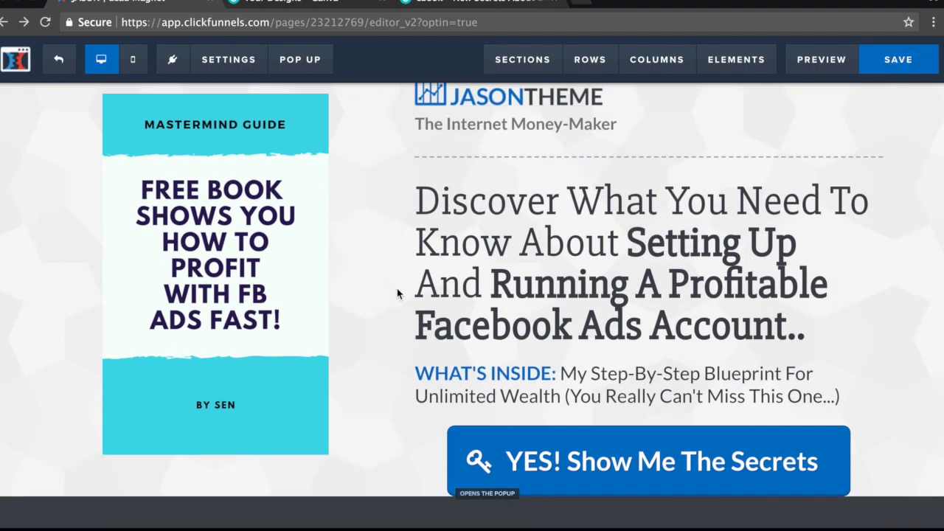
{"action": "scroll", "coordinate": [391, 293], "scroll_direction": "up", "scroll_amount": 2}
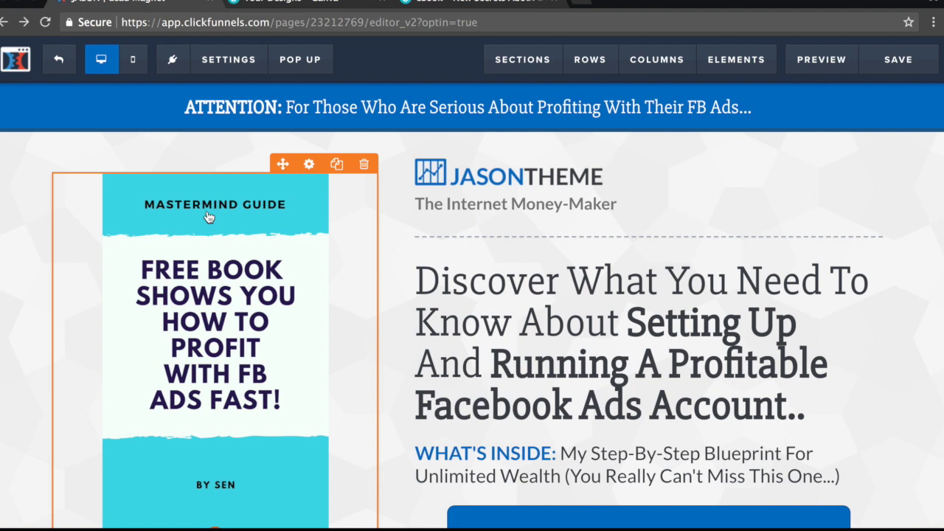
{"action": "scroll", "coordinate": [576, 346], "scroll_direction": "down", "scroll_amount": 3}
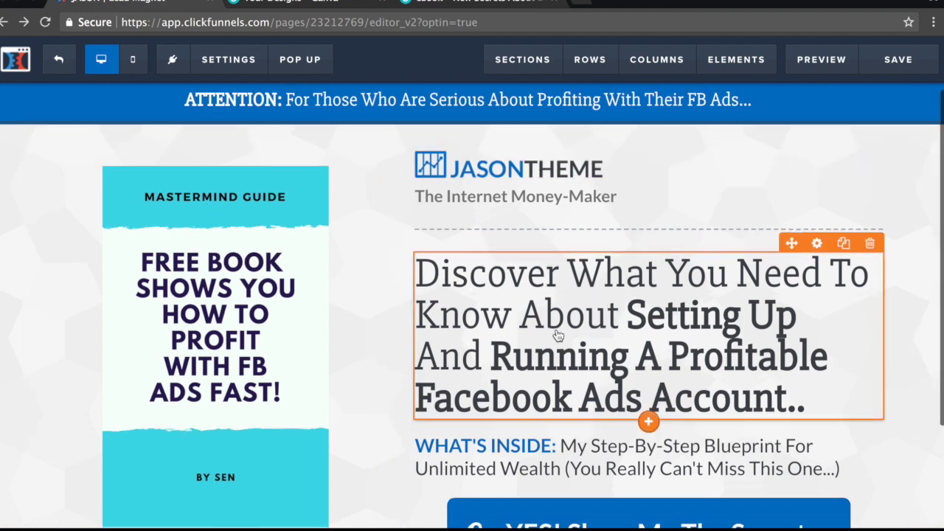
{"action": "scroll", "coordinate": [546, 354], "scroll_direction": "up", "scroll_amount": 3}
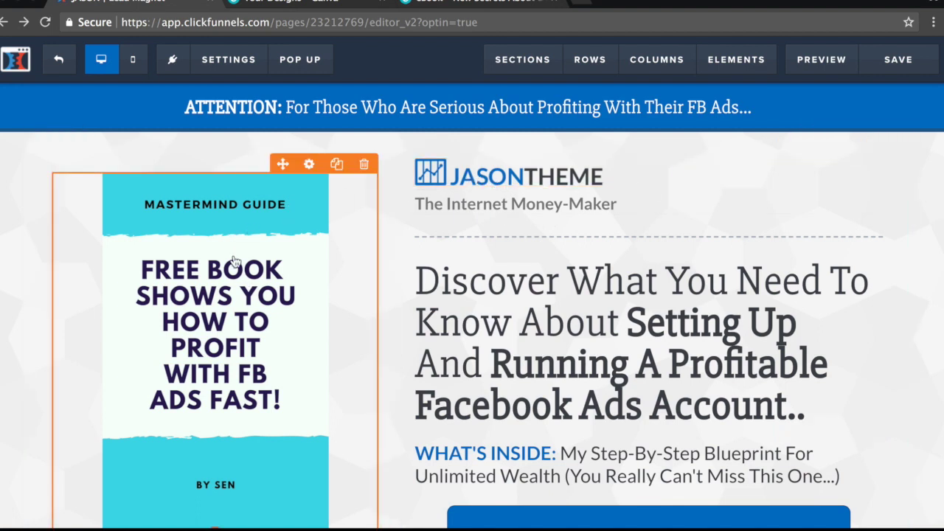
{"action": "left_click", "coordinate": [890, 65]}
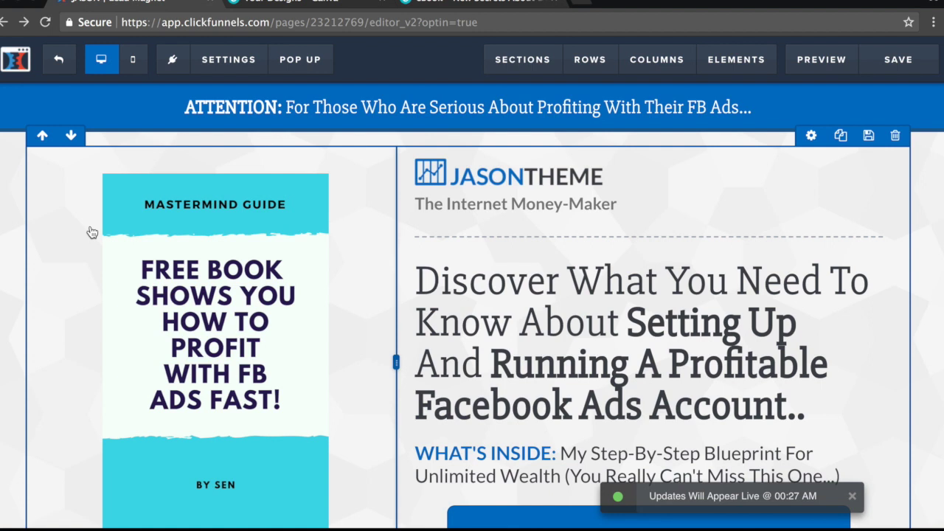
{"action": "left_click", "coordinate": [4, 21]}
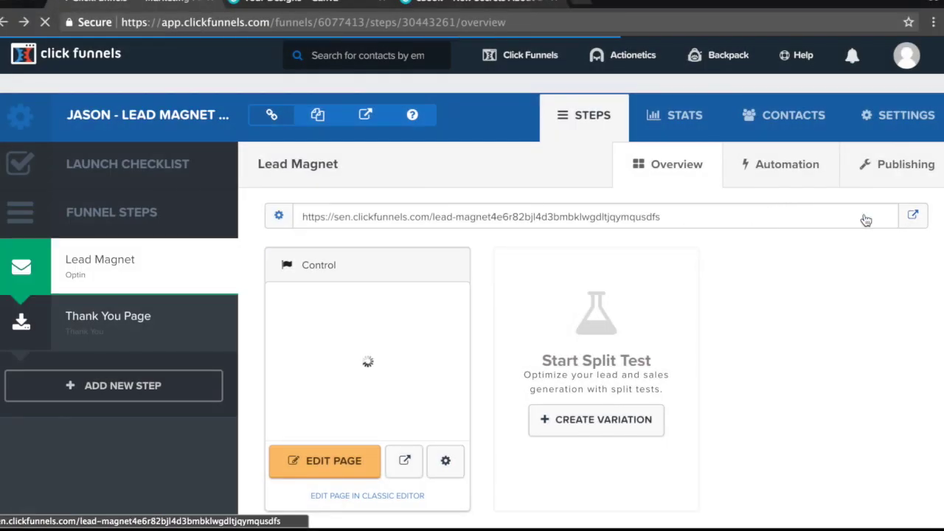
Select the Lead Magnet step's URL field and copy the page's public URL.
{"action": "left_click_drag", "start_coordinate": [666, 215], "coordinate": [301, 209]}
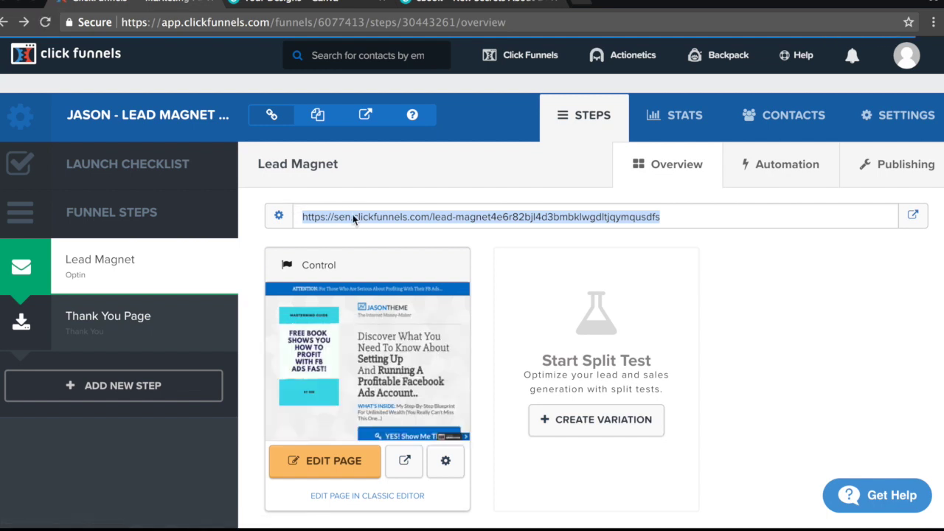
{"action": "right_click", "coordinate": [354, 215]}
{"action": "left_click", "coordinate": [389, 247]}
{"action": "right_click", "coordinate": [496, 213]}
{"action": "left_click", "coordinate": [539, 244]}
Load the copied sen.clickfunnels.com Lead Magnet page URL in a new Chrome incognito window.
{"action": "left_click", "coordinate": [583, 4]}
{"action": "right_click", "coordinate": [543, 23]}
{"action": "left_click", "coordinate": [591, 73]}
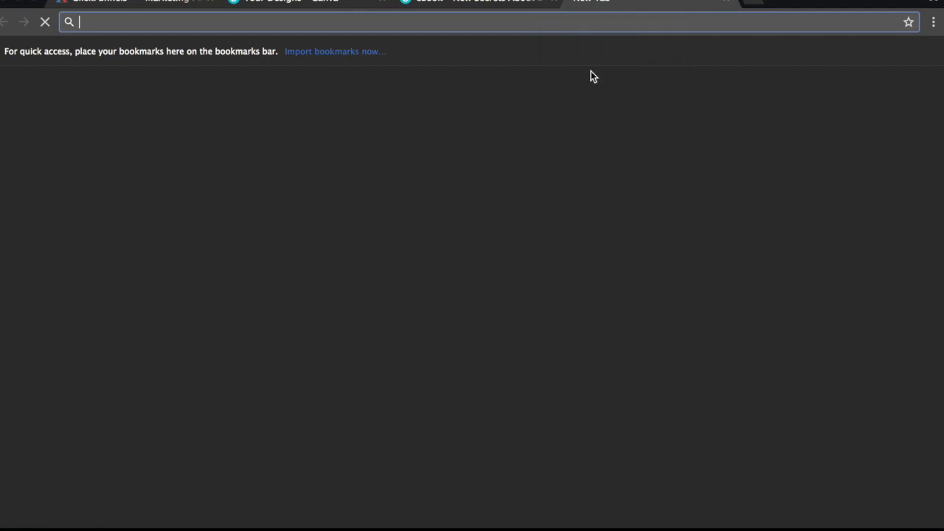
{"action": "right_click", "coordinate": [562, 27]}
{"action": "left_click", "coordinate": [590, 70]}
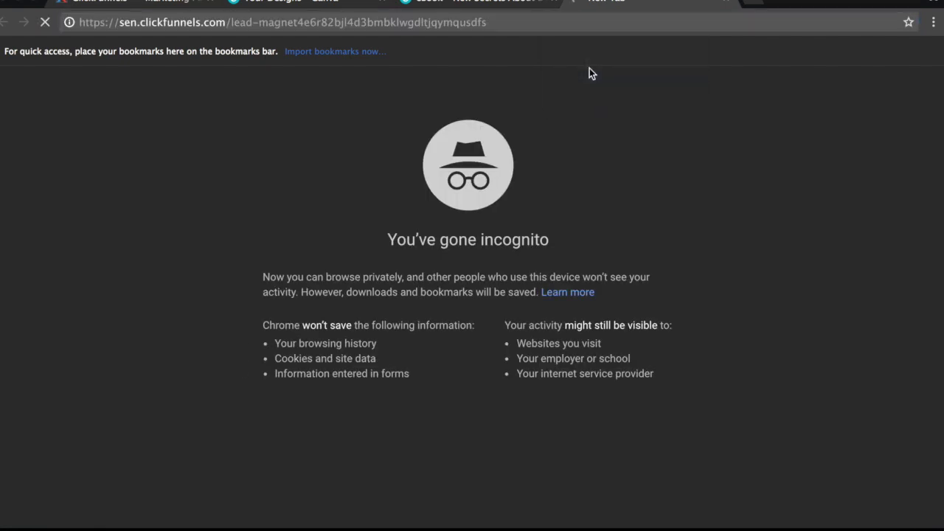